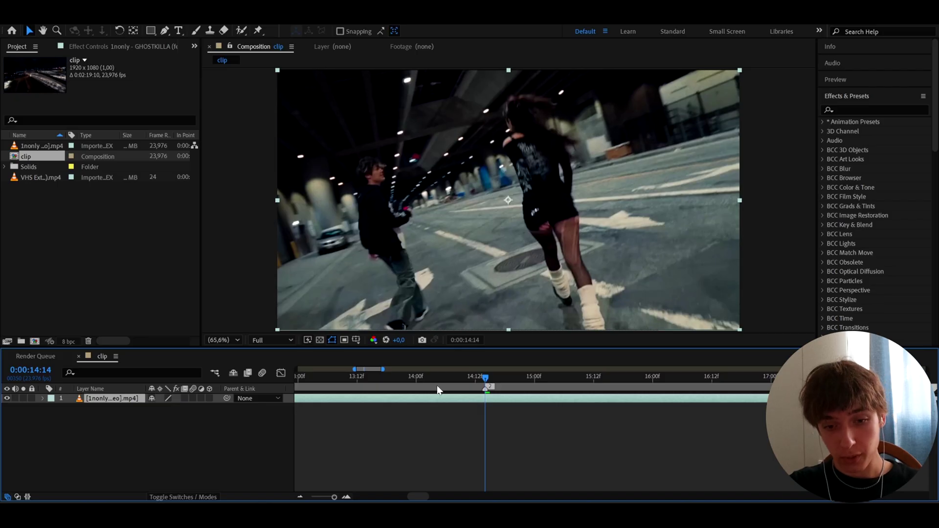
# Pre-compose the video layer into CLIPPED, moving all attributes, and open it.
pyautogui.rightClick(470, 399)
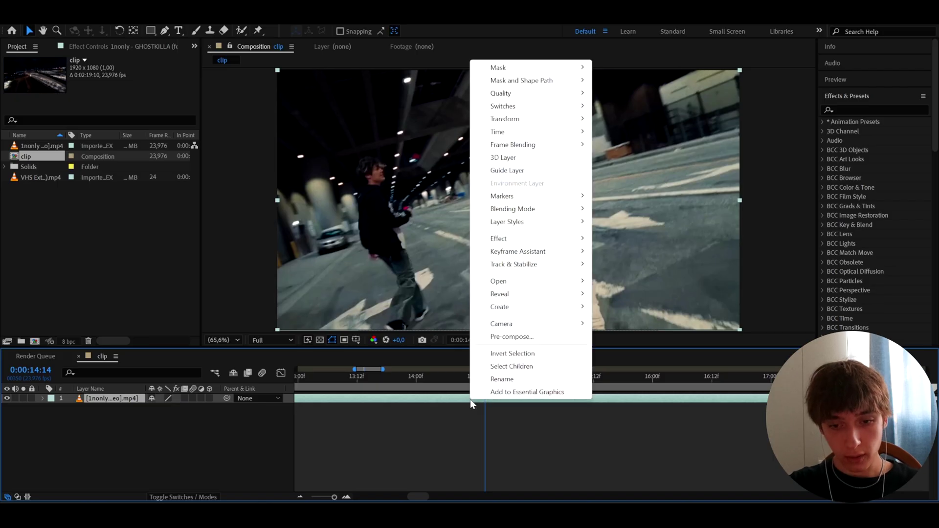
pyautogui.click(499, 338)
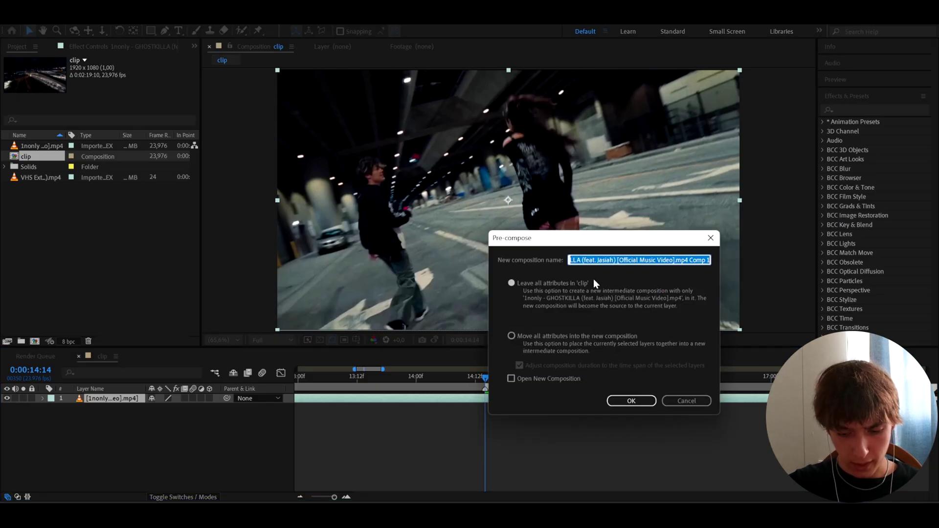
pyautogui.write('CLIPPED')
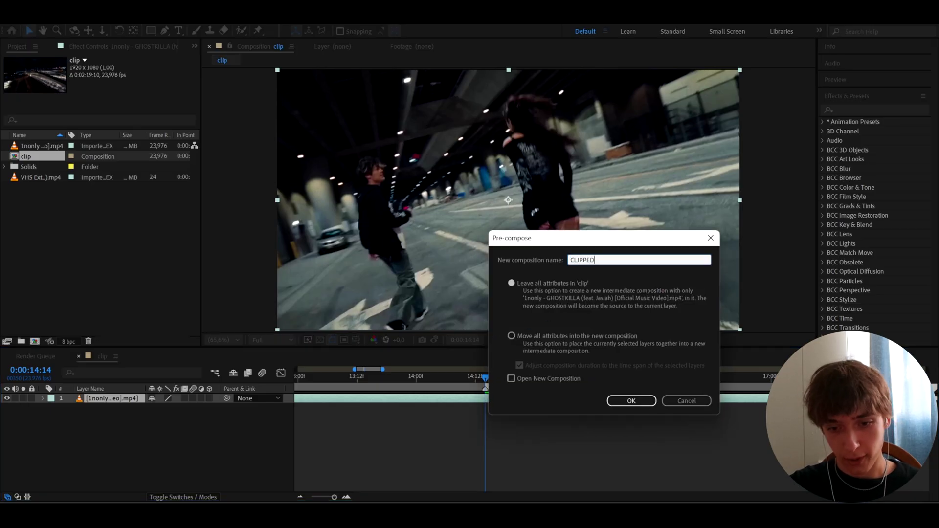
pyautogui.click(514, 336)
pyautogui.click(623, 400)
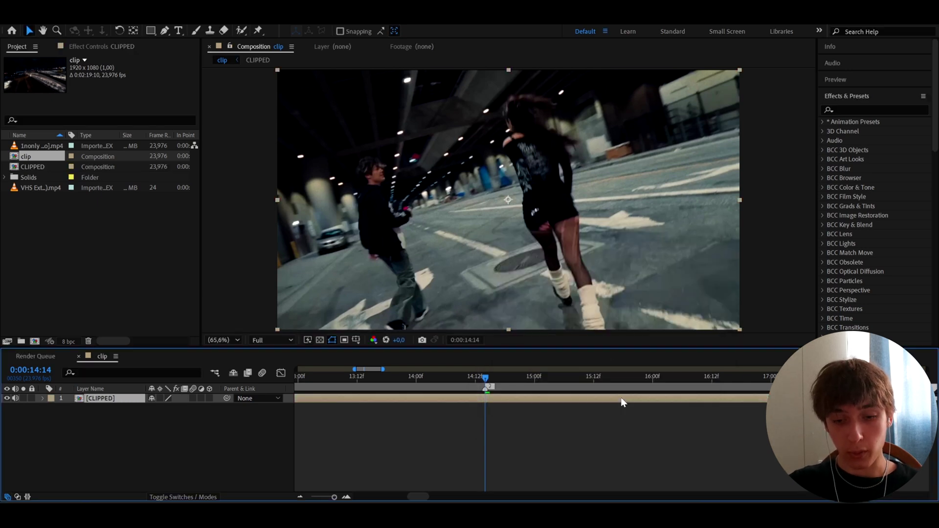
pyautogui.doubleClick(483, 397)
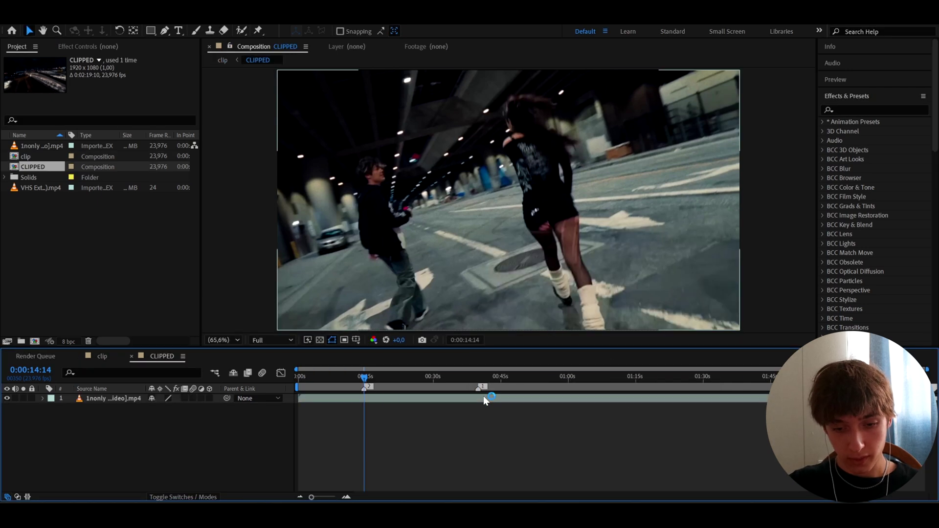
# Pre-compose the video again as ACTUALLY CLIPPED and open that composition.
pyautogui.click(372, 398)
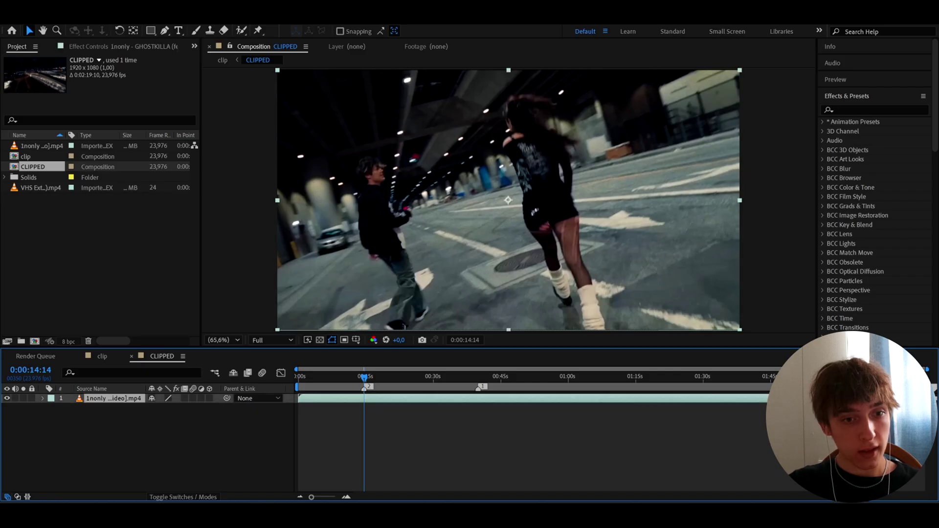
pyautogui.rightClick(361, 400)
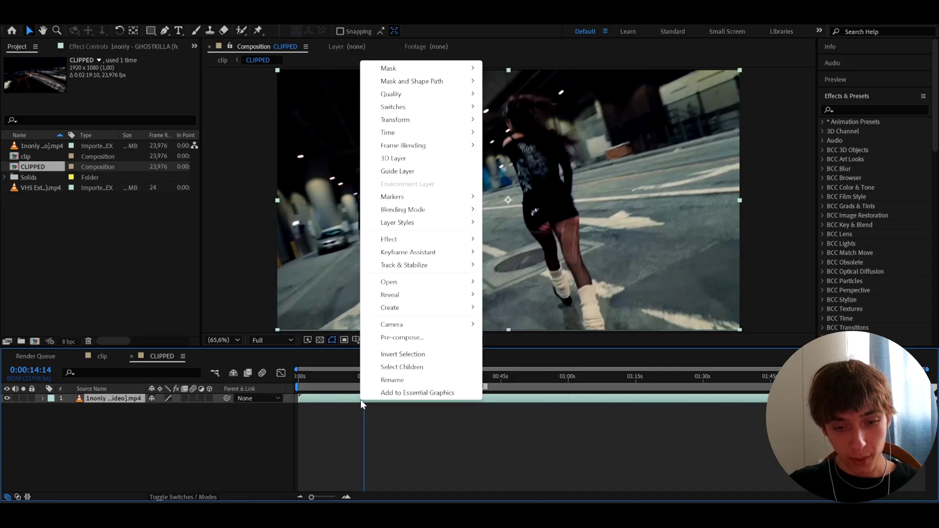
pyautogui.click(379, 338)
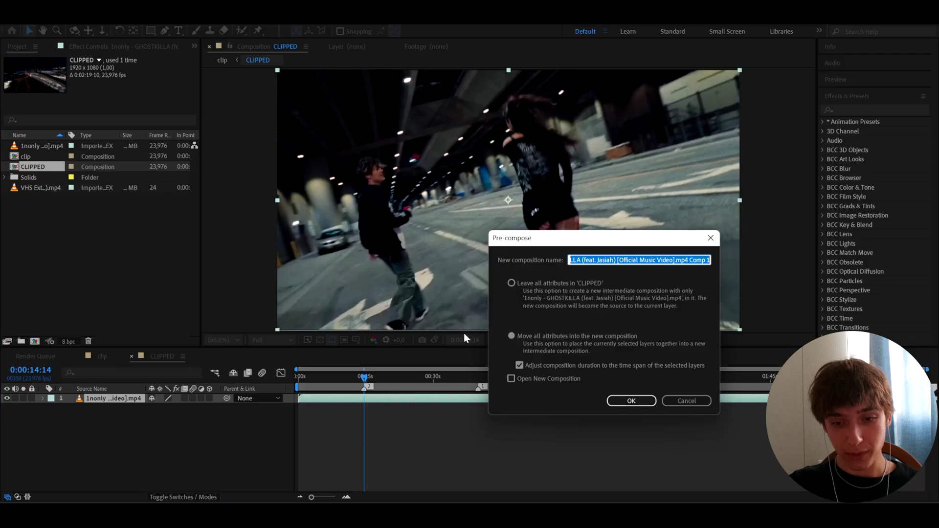
pyautogui.write('ACTUALLY CLIPPED')
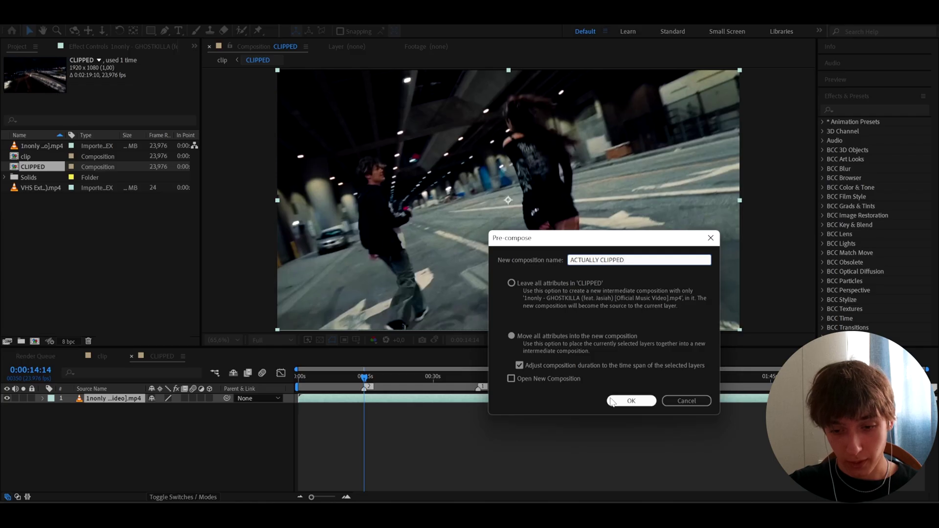
pyautogui.click(631, 401)
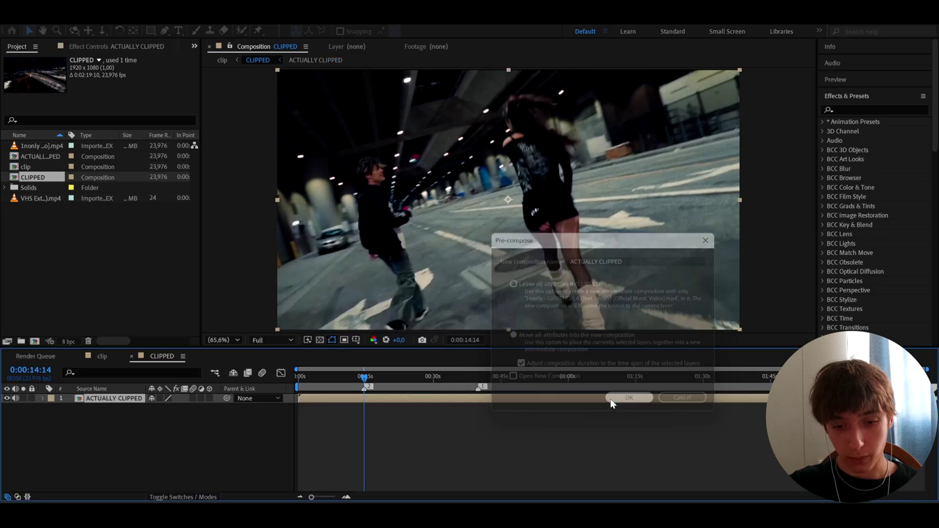
pyautogui.doubleClick(357, 398)
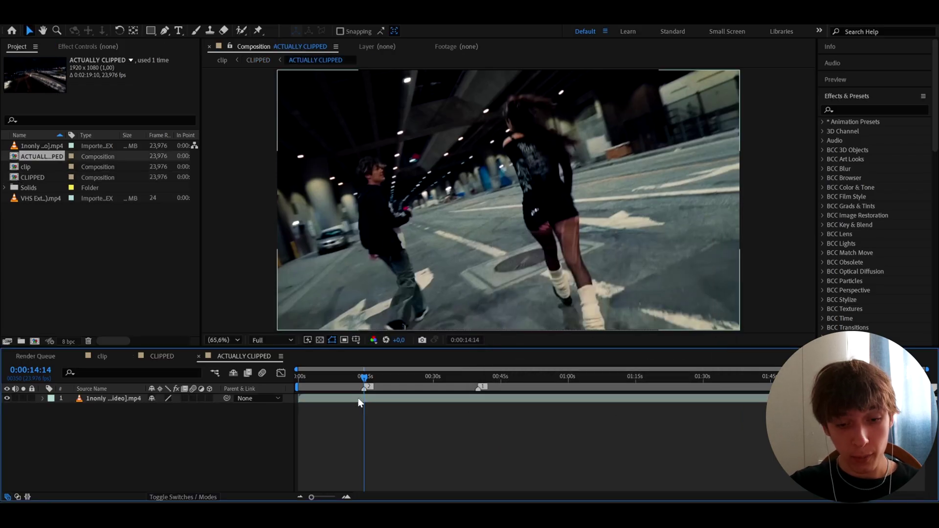
# Add an adjustment layer above the video and apply the TV Flicker Looped preset.
pyautogui.click(361, 399)
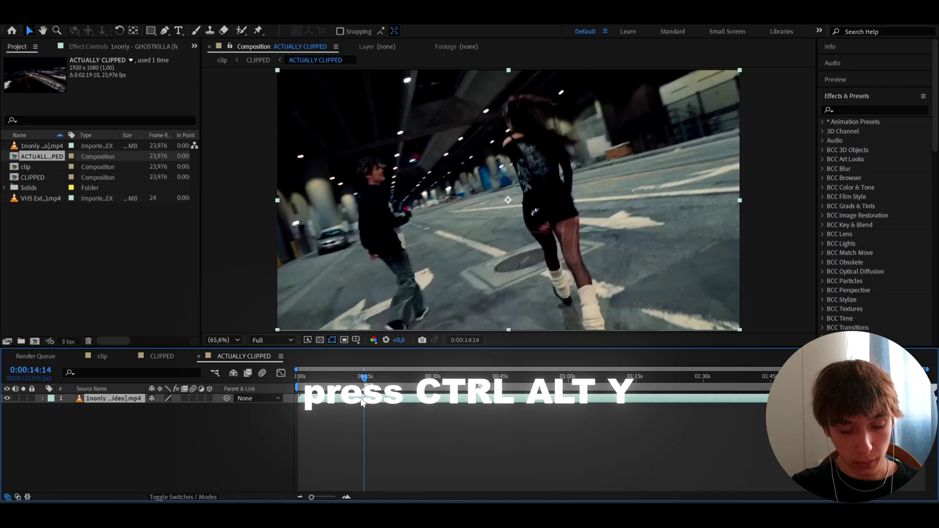
pyautogui.hotkey('ctrl', 'alt', 'y')
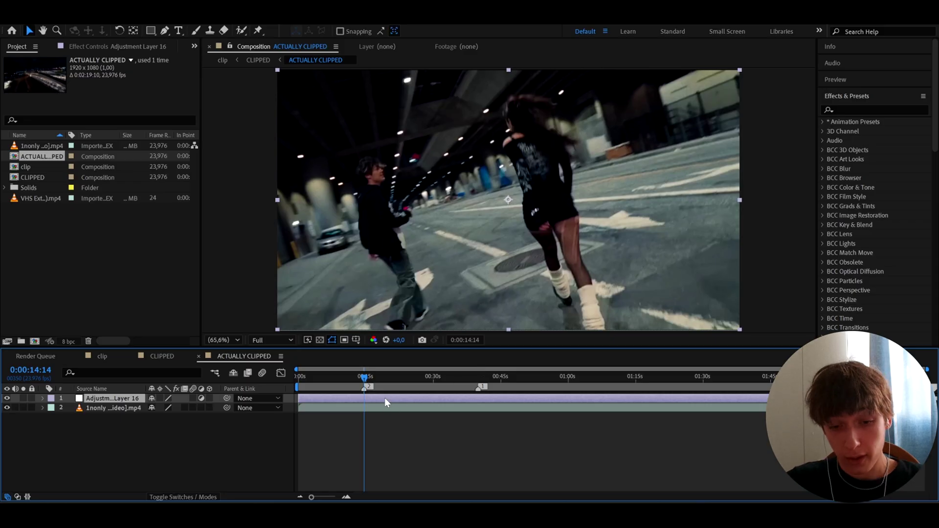
pyautogui.hotkey('ctrl', 'space')
pyautogui.write('t')
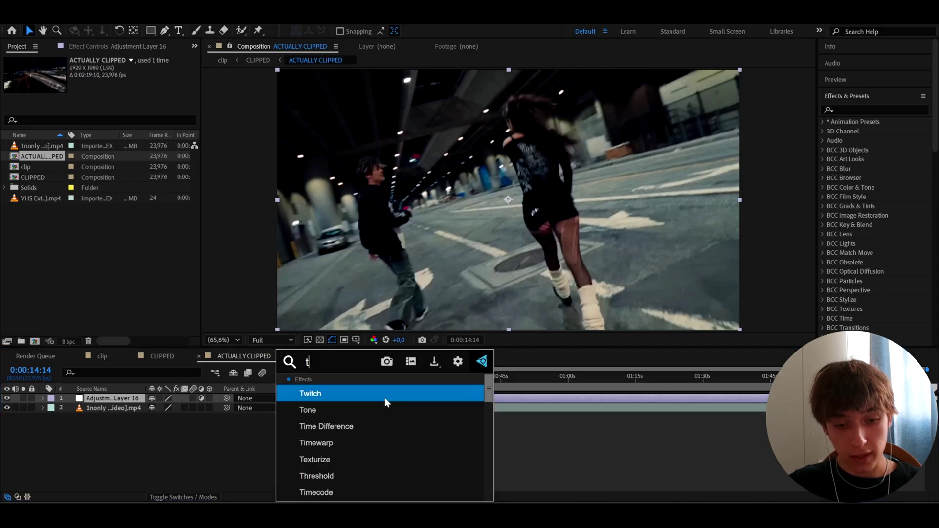
pyautogui.write('vfl')
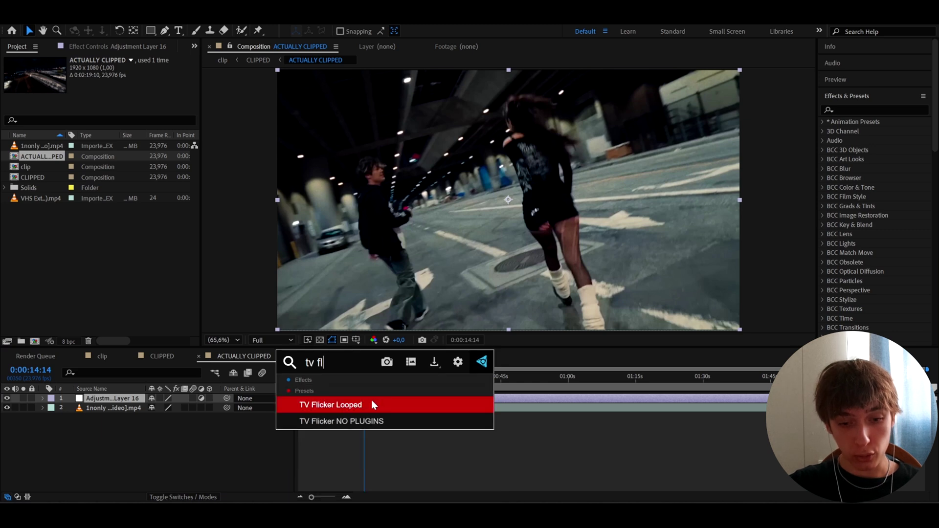
pyautogui.click(371, 400)
# Preview the flicker and rename the adjustment layer FLICKER.
pyautogui.press('=')
pyautogui.press('=')
pyautogui.press('=')
pyautogui.press('=')
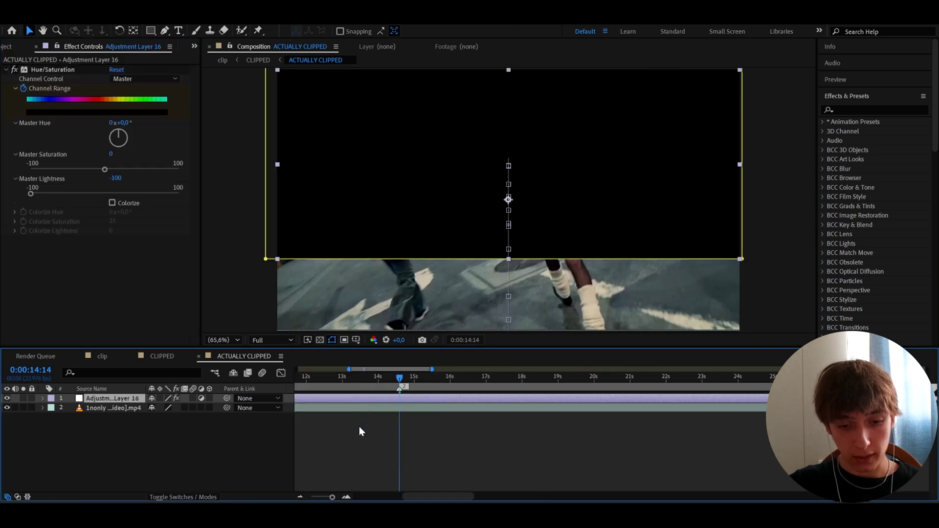
pyautogui.click(415, 424)
pyautogui.press('space')
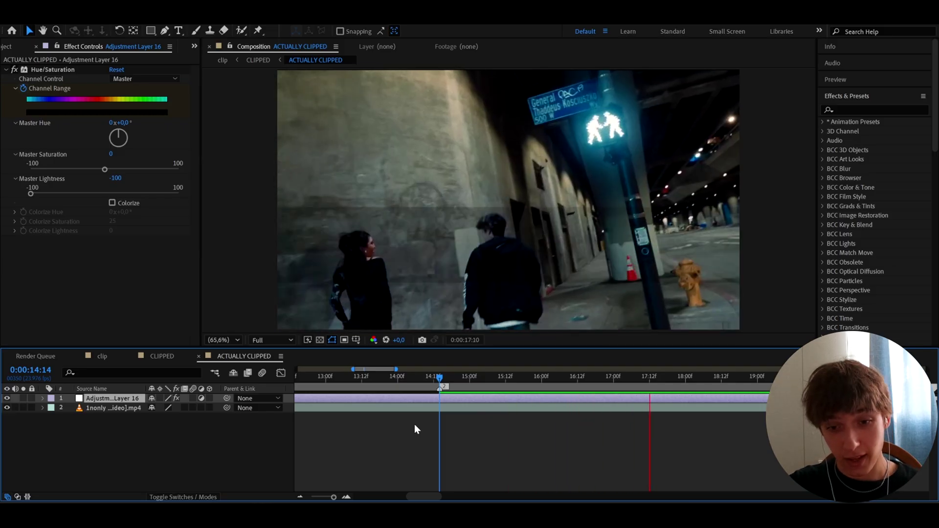
pyautogui.click(440, 384)
pyautogui.moveTo(439, 385); pyautogui.dragTo(438, 412)
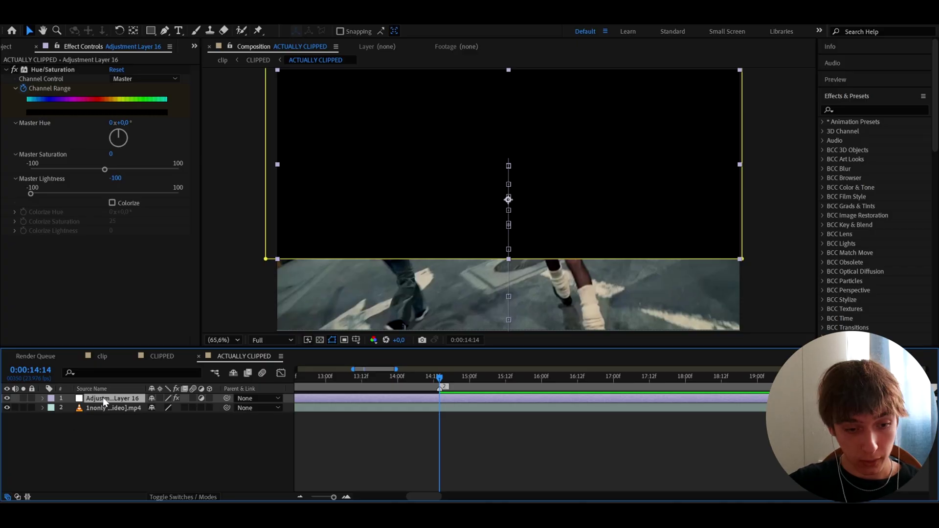
pyautogui.press('Return')
pyautogui.write('FLI')
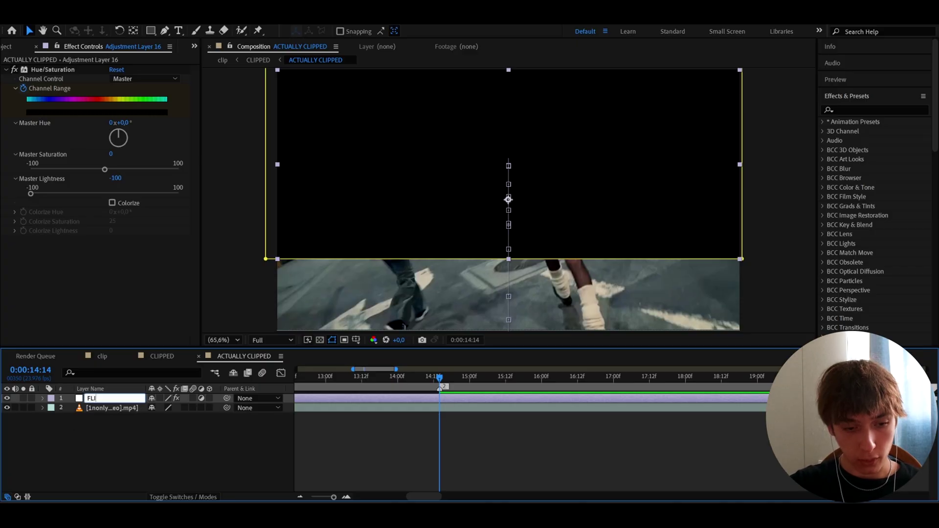
pyautogui.write('CKER')
pyautogui.press('Return')
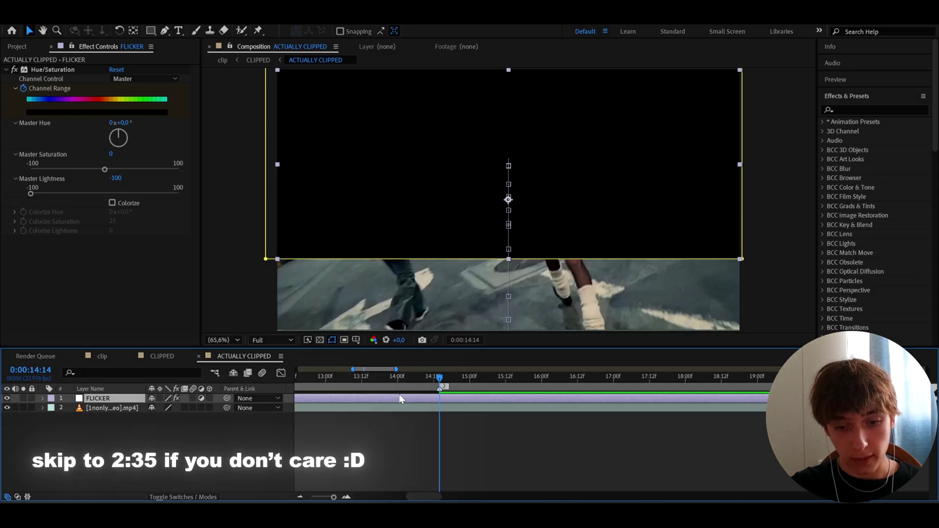
# Hide FLICKER and apply Hue/Saturation to a new adjustment layer.
pyautogui.click(7, 398)
pyautogui.hotkey('ctrl', 'alt', 'y')
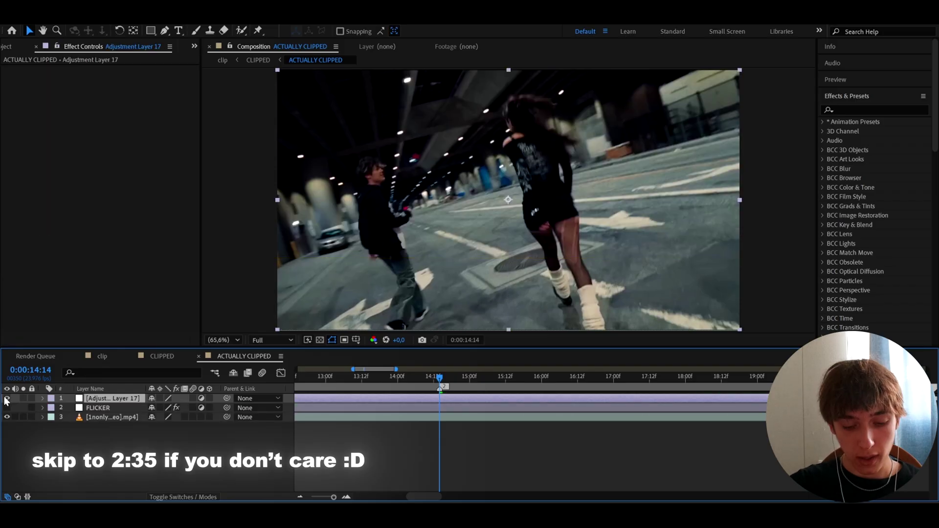
pyautogui.hotkey('ctrl', 'space')
pyautogui.write('hue')
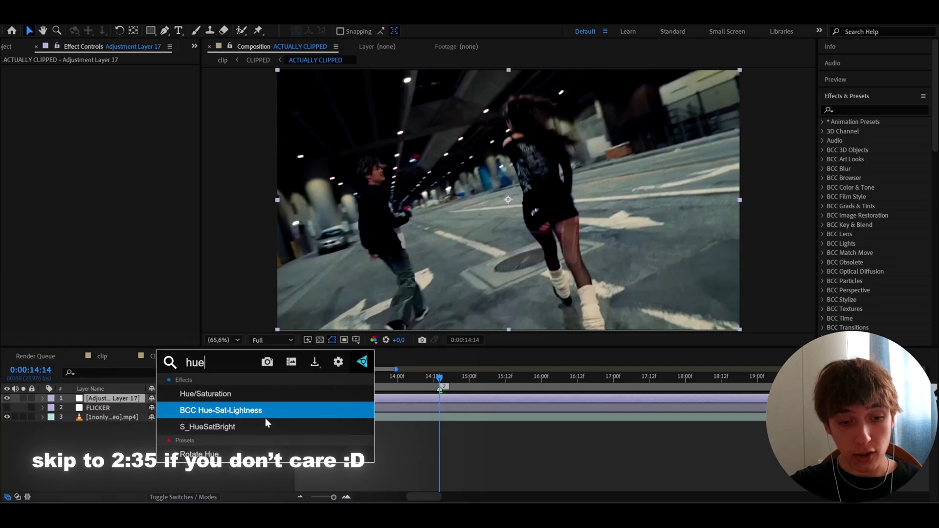
pyautogui.click(221, 389)
# Set Master Lightness to -100 and mask a wide horizontal band across the middle.
pyautogui.moveTo(103, 194); pyautogui.dragTo(4, 196)
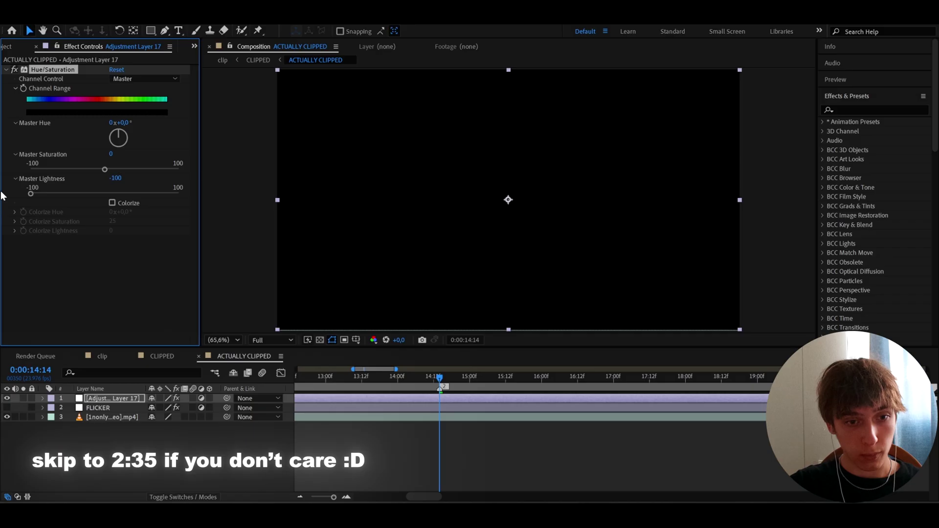
pyautogui.click(151, 31)
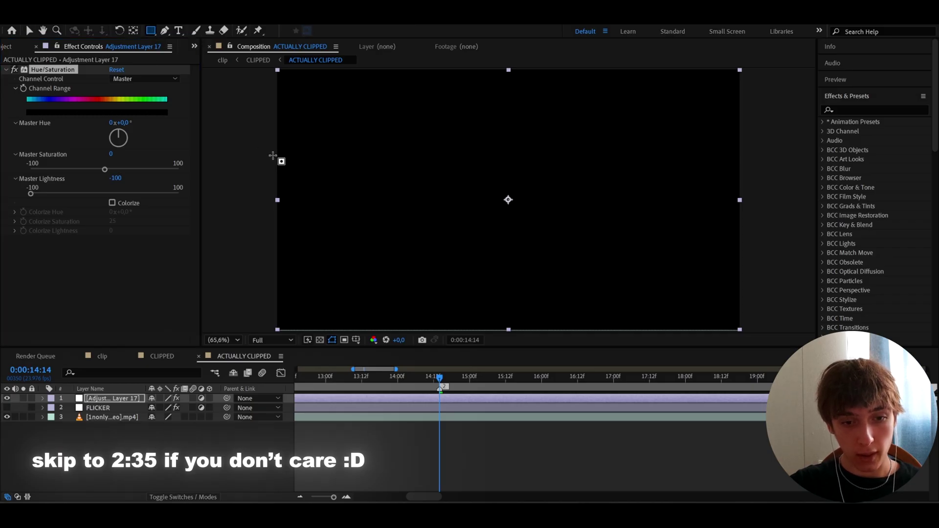
pyautogui.moveTo(273, 155); pyautogui.dragTo(749, 268)
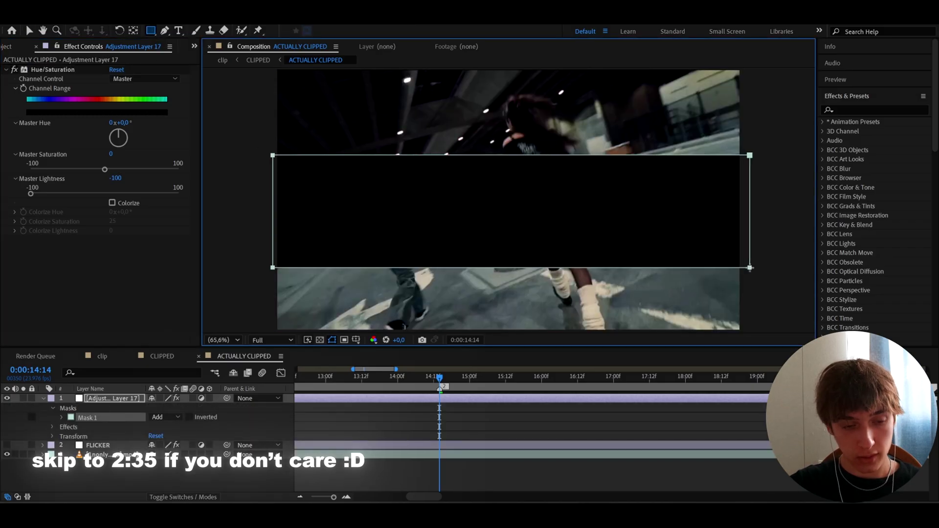
# Start Position and Opacity keyframes, then at 14:15 move the bar up at 50% opacity.
pyautogui.press('v')
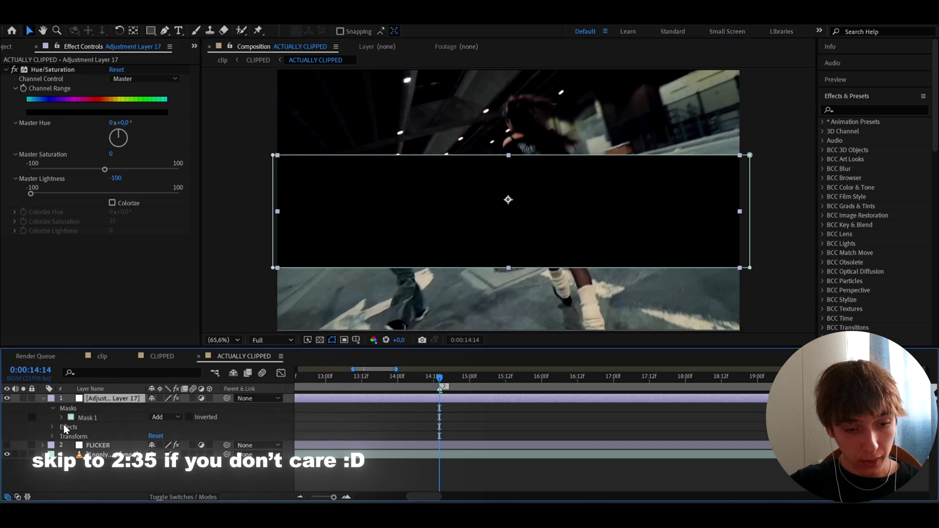
pyautogui.press('p')
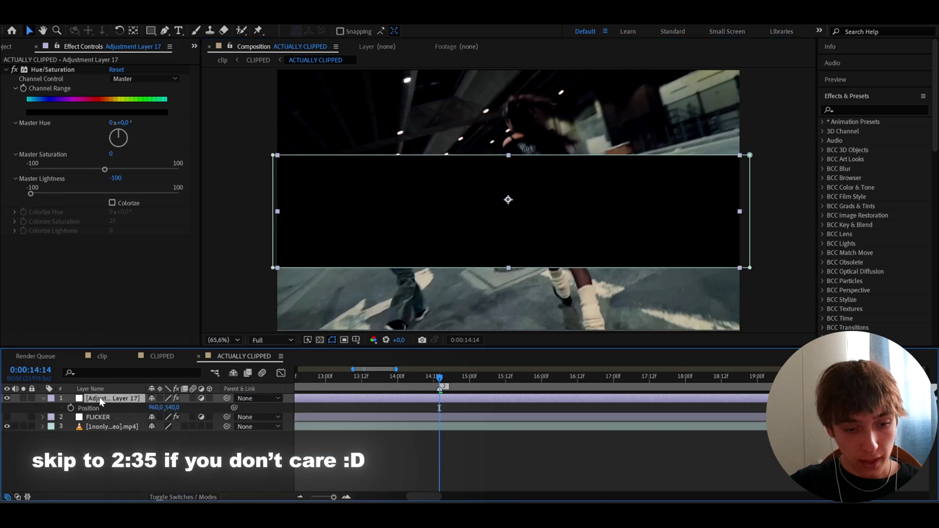
pyautogui.click(70, 408)
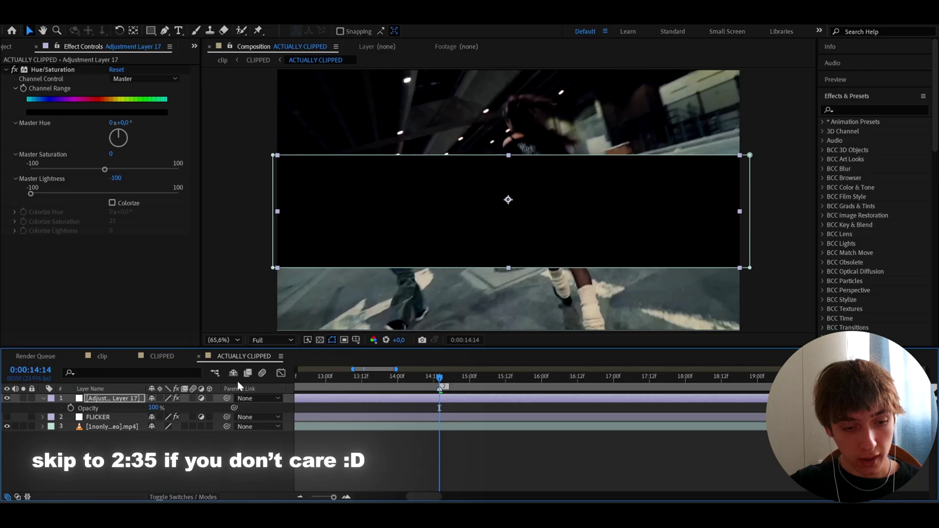
pyautogui.hotkey('alt', 'shift', 't')
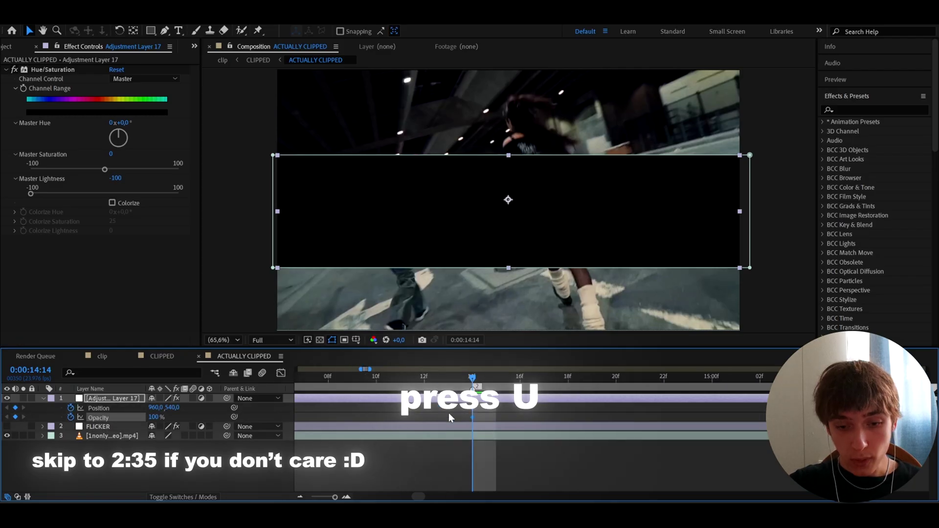
pyautogui.press(';')
pyautogui.click(501, 376)
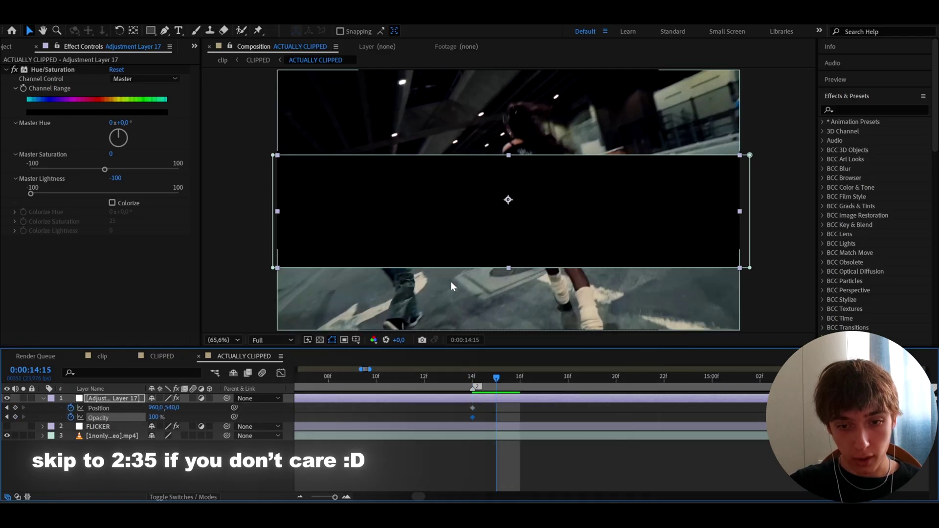
pyautogui.moveTo(429, 203); pyautogui.dragTo(432, 122)
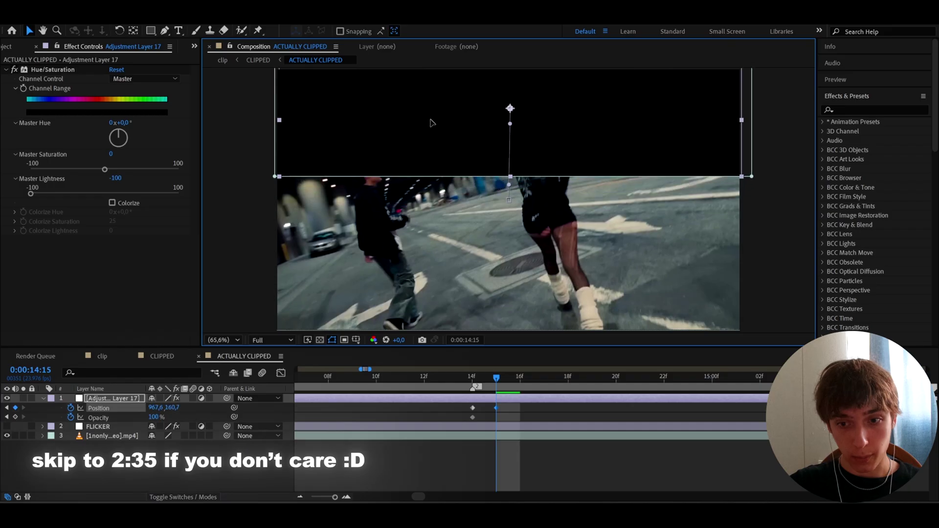
pyautogui.click(153, 417)
pyautogui.write('50')
pyautogui.press('Return')
# At 14:16 move the bar down, keyframe Scale and stretch its height to 192%.
pyautogui.moveTo(502, 377); pyautogui.dragTo(517, 380)
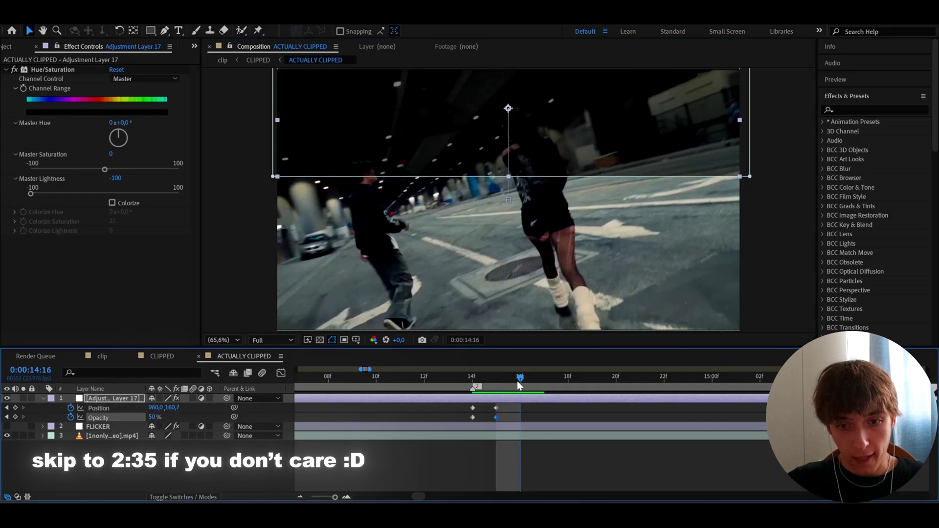
pyautogui.moveTo(417, 122); pyautogui.dragTo(421, 252)
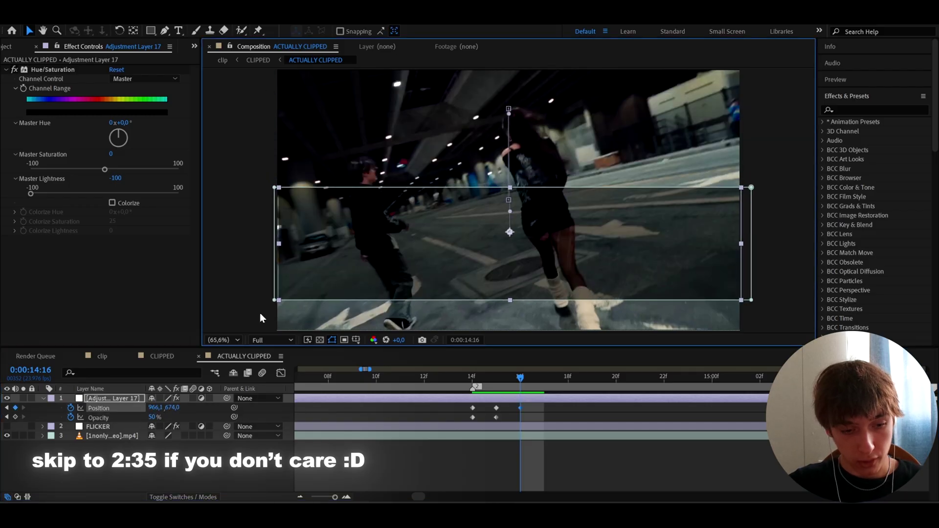
pyautogui.press('s')
pyautogui.click(70, 407)
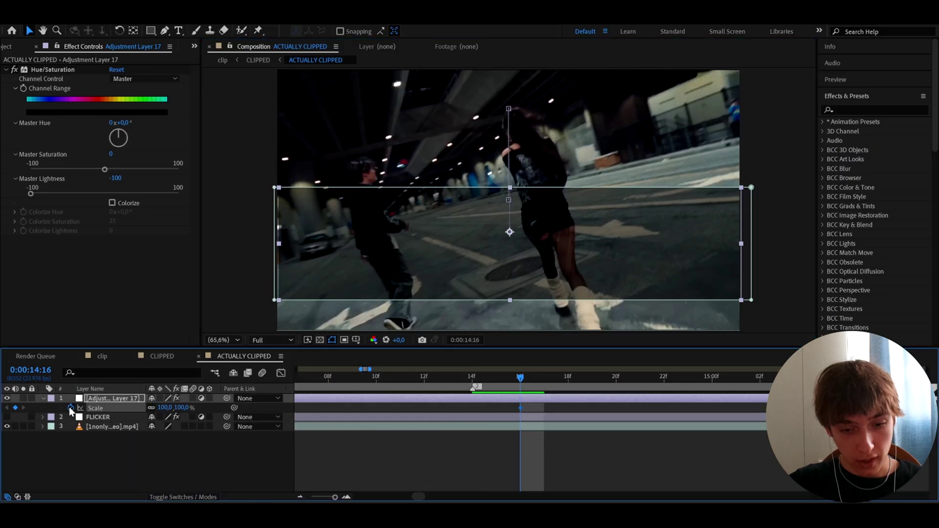
pyautogui.press('u')
pyautogui.click(503, 412)
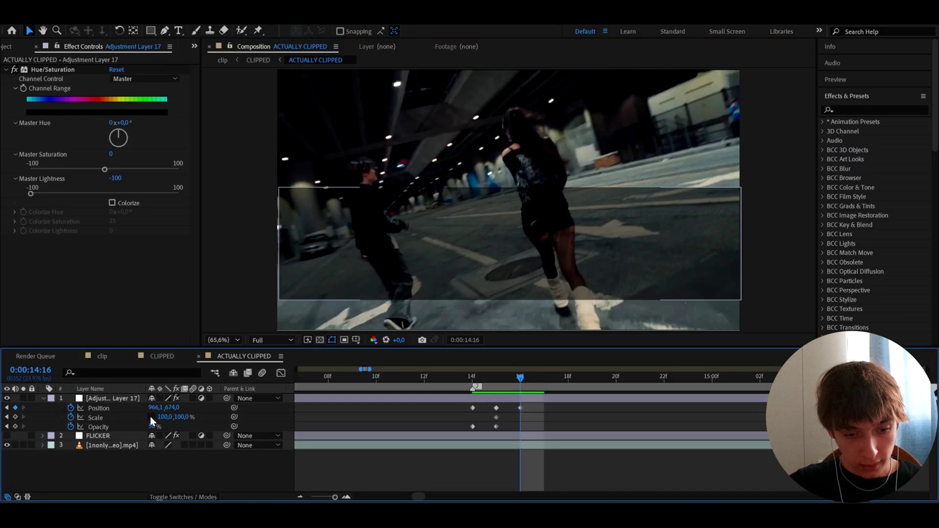
pyautogui.moveTo(181, 417); pyautogui.dragTo(218, 417)
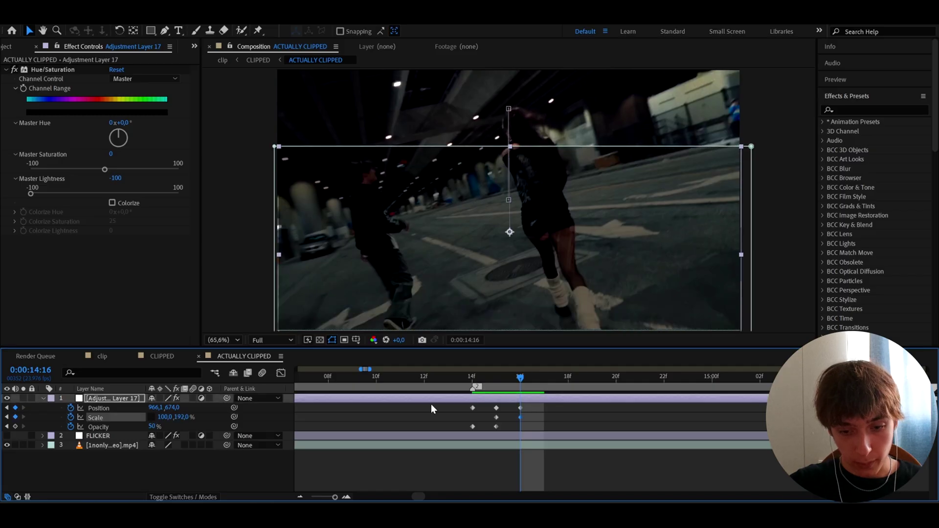
pyautogui.moveTo(511, 377); pyautogui.dragTo(539, 386)
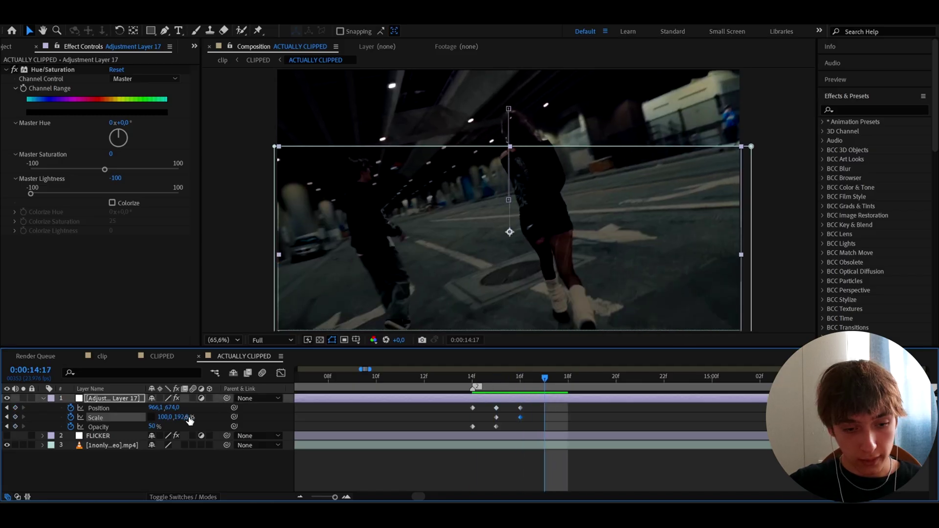
# Move the bar to Y 421, squash it to 49% height, and select the Position keyframes.
pyautogui.moveTo(172, 408); pyautogui.dragTo(116, 429)
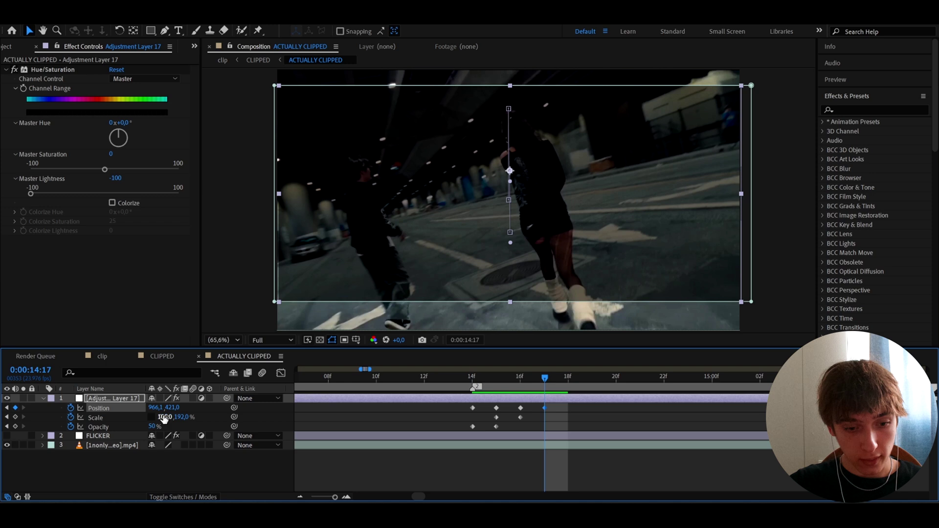
pyautogui.moveTo(178, 417); pyautogui.dragTo(128, 427)
pyautogui.press('pageup')
pyautogui.press('pagedown')
pyautogui.press('pagedown')
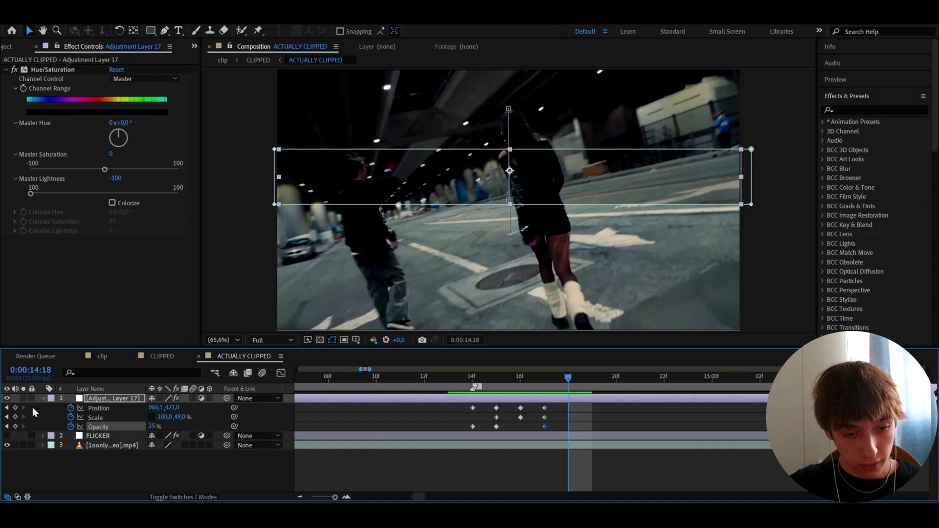
pyautogui.click(104, 409)
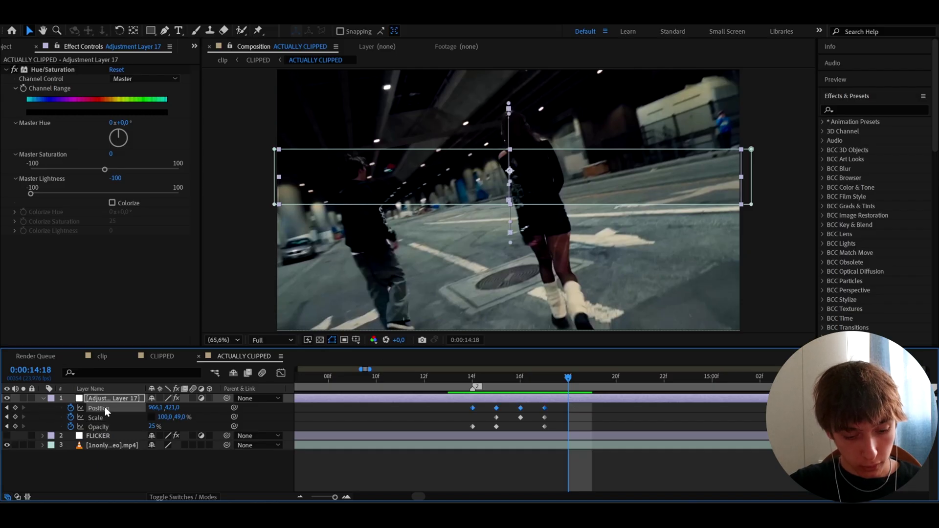
# Add a loopOut() expression to Position and scrub from 14:14 to check the looping.
pyautogui.keyDown('alt'); pyautogui.click(70, 408); pyautogui.keyUp('alt')
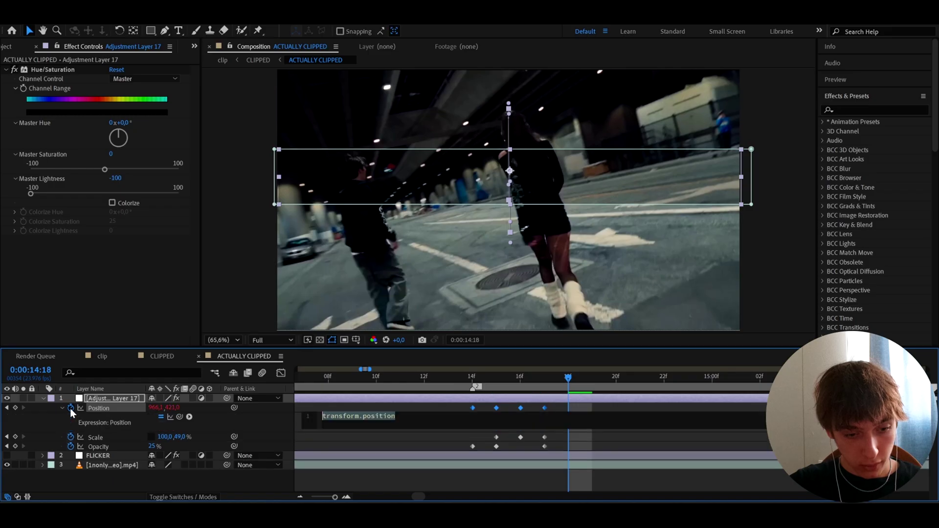
pyautogui.write('loop')
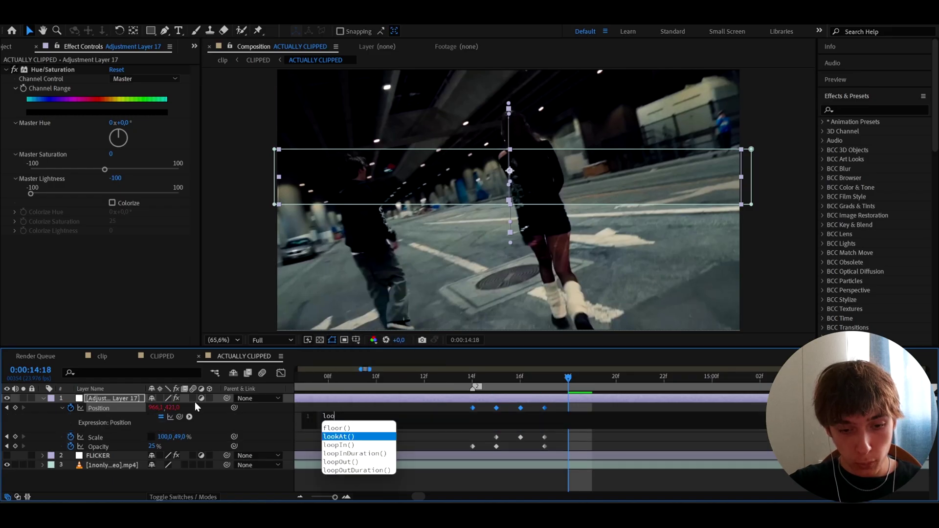
pyautogui.click(328, 446)
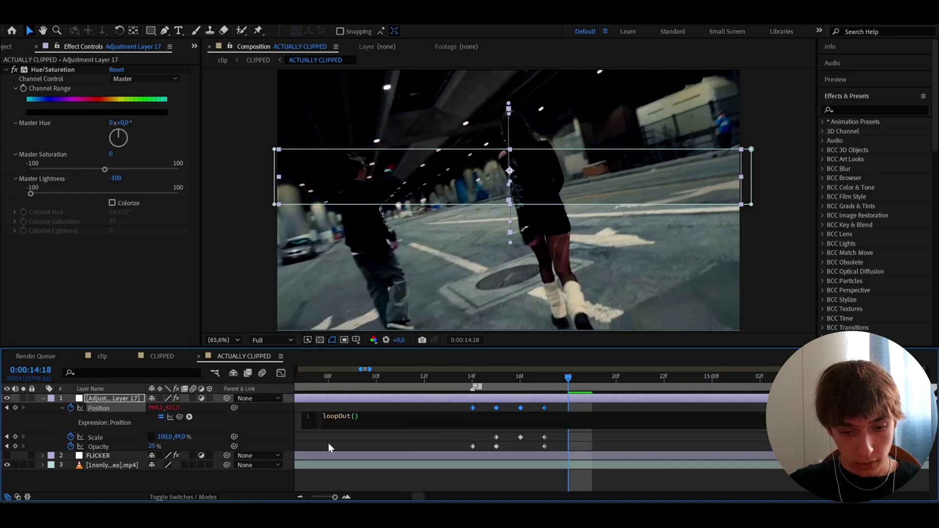
pyautogui.click(377, 407)
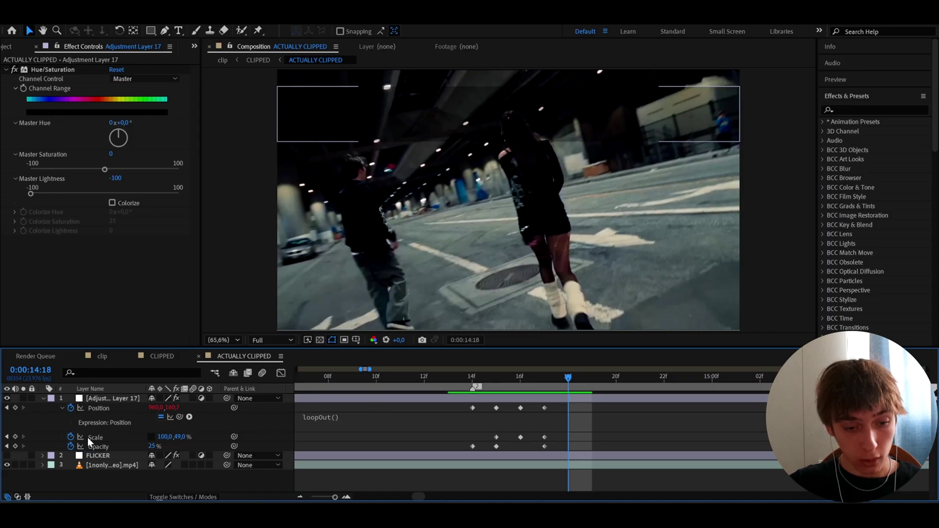
pyautogui.click(480, 386)
pyautogui.moveTo(480, 387)
pyautogui.mouseDown()
pyautogui.moveTo(601, 388)
pyautogui.moveTo(474, 386)
pyautogui.moveTo(498, 393)
pyautogui.moveTo(483, 398)
pyautogui.mouseUp()
# Delete the practice black-band layer, unhide FLICKER and duplicate it as FLICKER 2.
pyautogui.press('Delete')
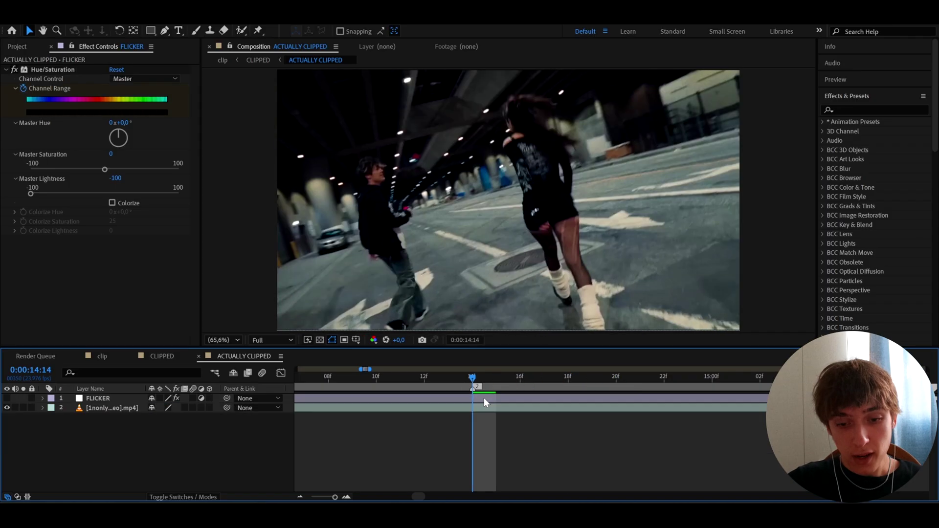
pyautogui.click(7, 398)
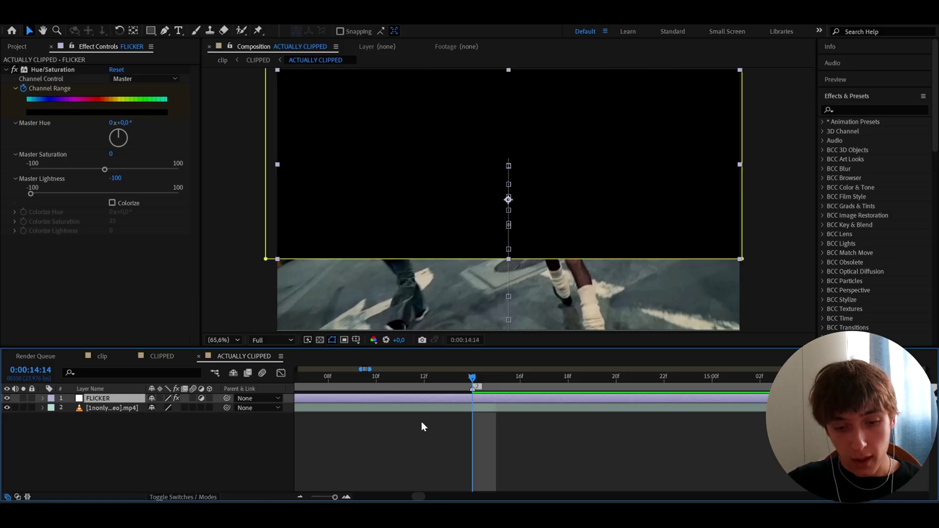
pyautogui.scroll(-3, 421, 421)
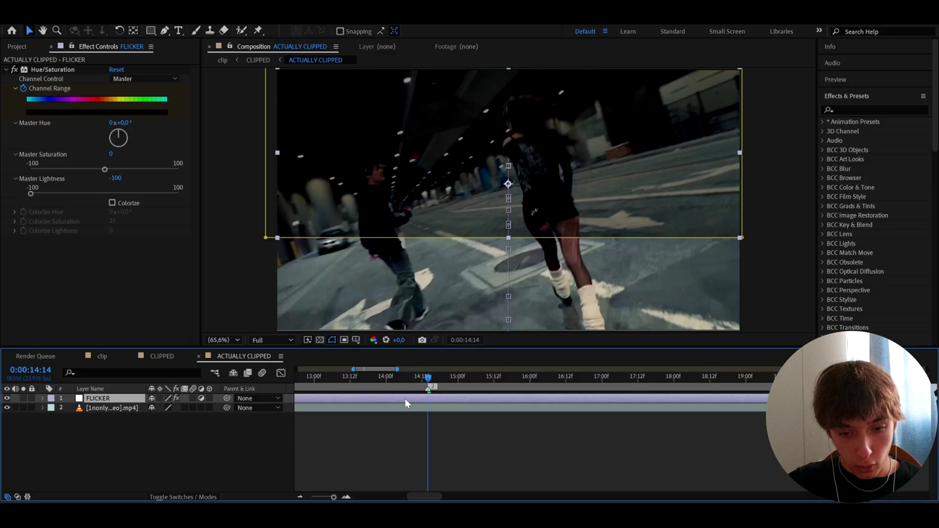
pyautogui.hotkey('ctrl', 'd')
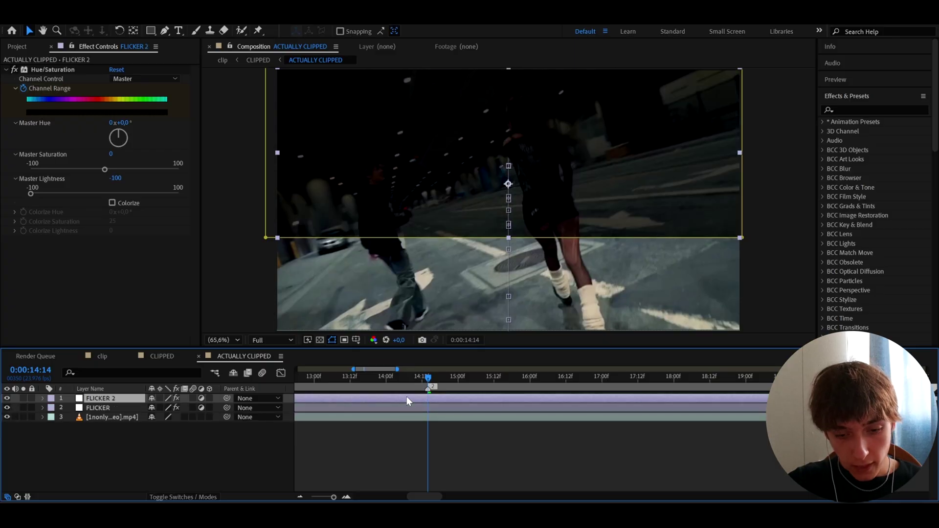
# Preview the duplicated flicker around 14 seconds.
pyautogui.scroll(-5, 406, 396)
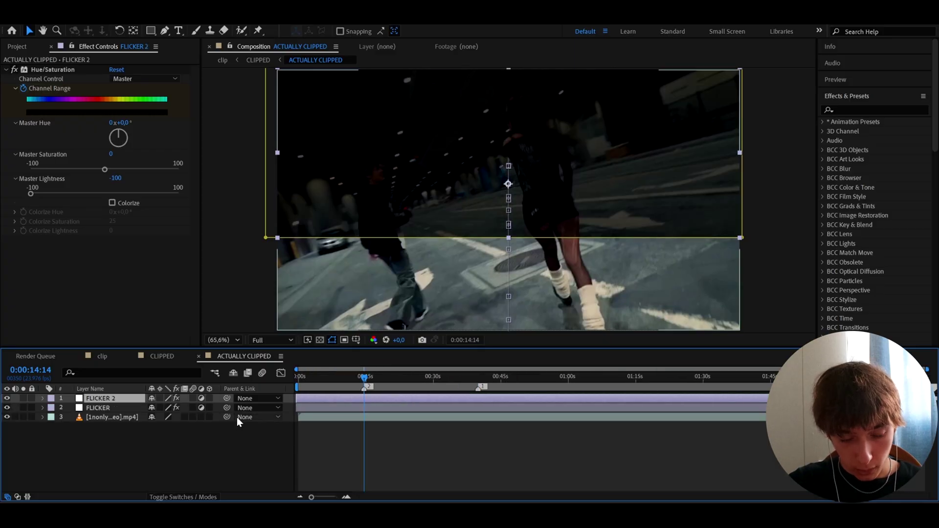
pyautogui.press('Home')
pyautogui.scroll(5, 340, 397)
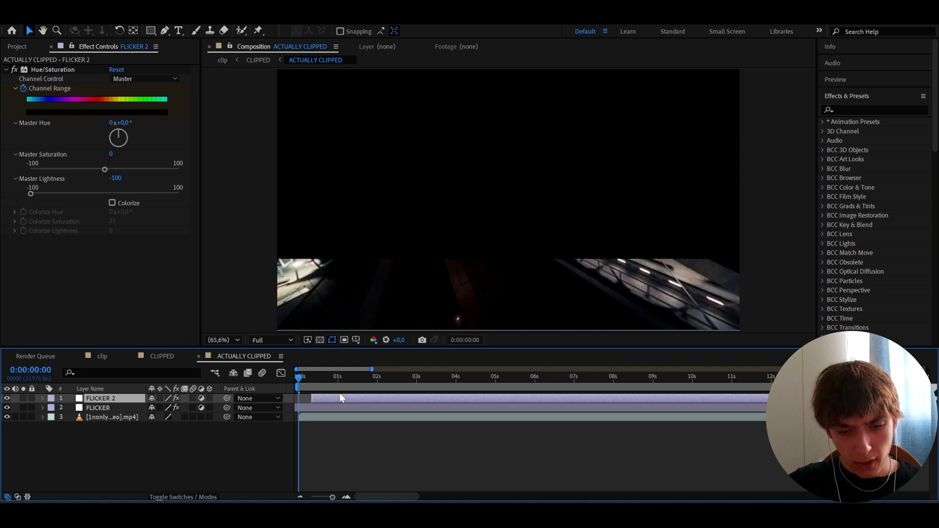
pyautogui.scroll(-5, 321, 430)
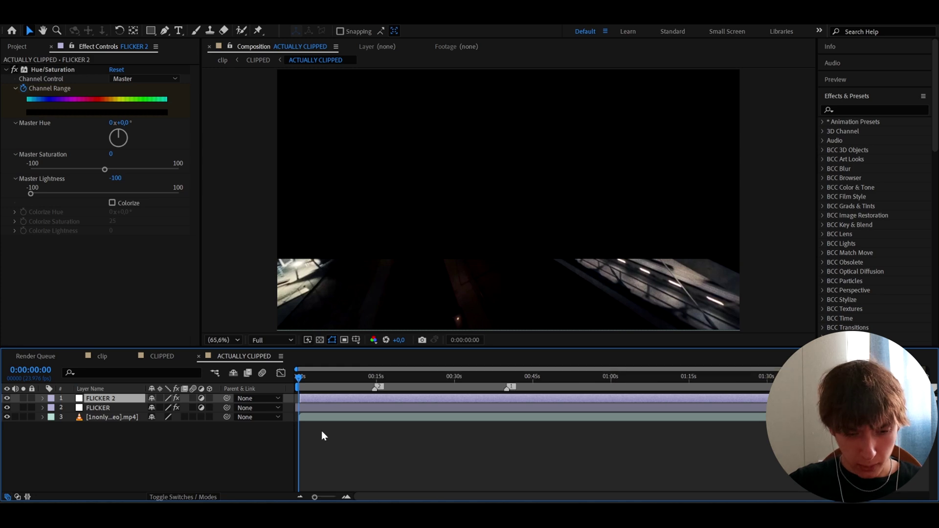
pyautogui.click(371, 375)
pyautogui.press('space')
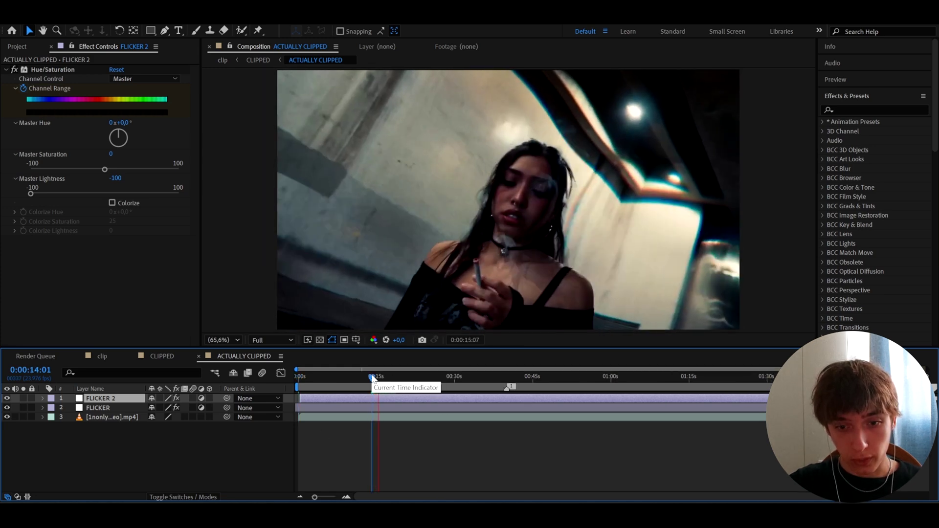
pyautogui.press('space')
# Reveal both layers' keyframes and shift FLICKER 2 eleven frames earlier than FLICKER.
pyautogui.press('u')
pyautogui.scroll(2, 362, 415)
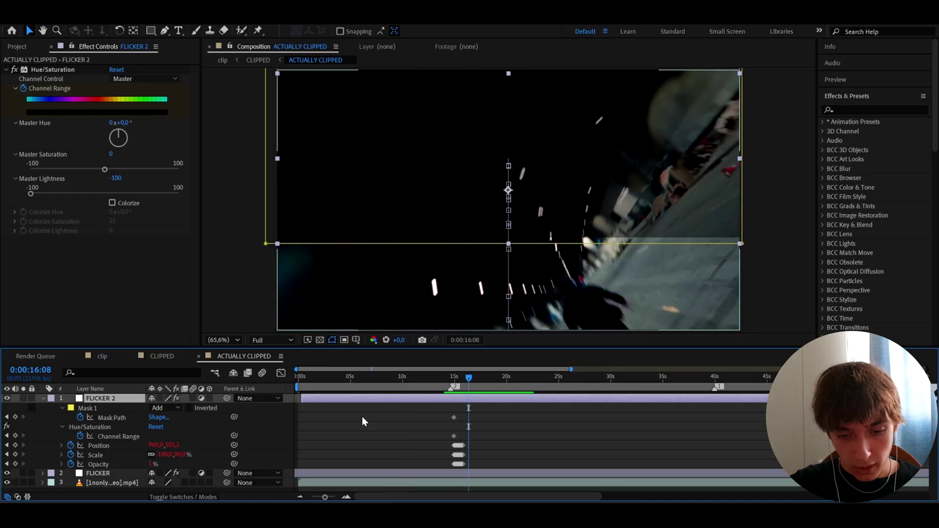
pyautogui.click(445, 473)
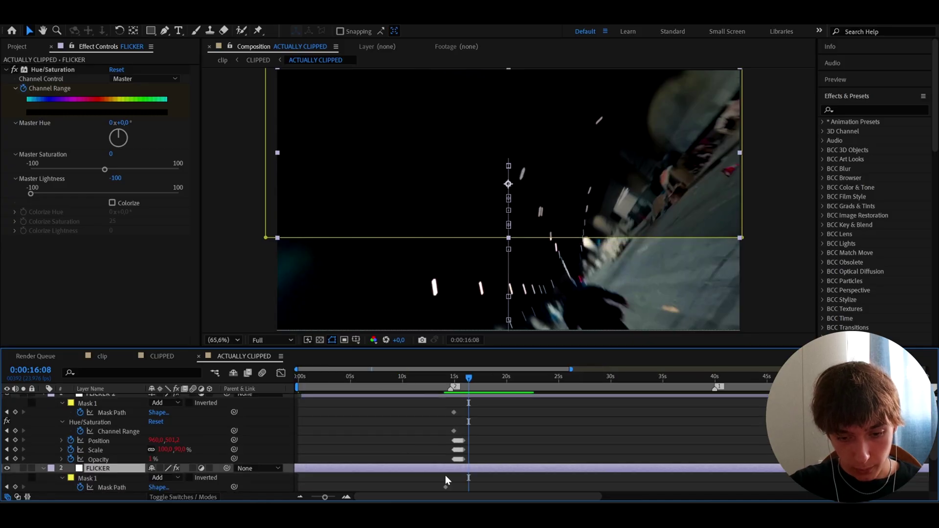
pyautogui.press('u')
pyautogui.scroll(5, 483, 396)
pyautogui.moveTo(482, 380); pyautogui.dragTo(480, 383)
pyautogui.scroll(4, 480, 418)
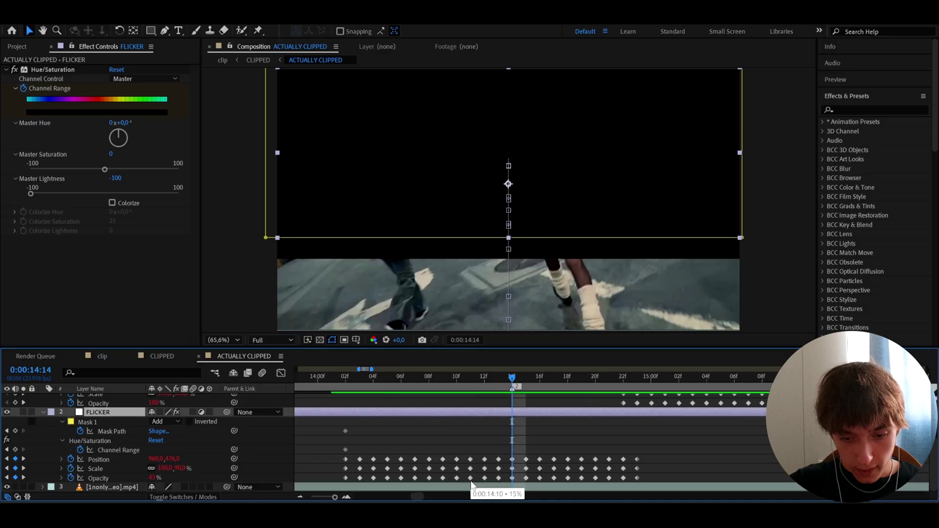
pyautogui.scroll(3, 538, 416)
pyautogui.moveTo(598, 397); pyautogui.dragTo(448, 407)
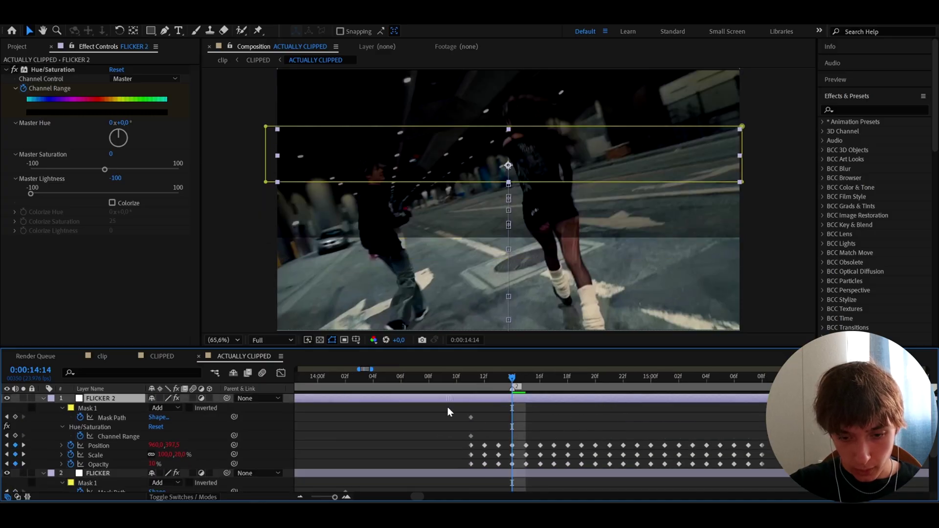
pyautogui.press('d')
pyautogui.press('space')
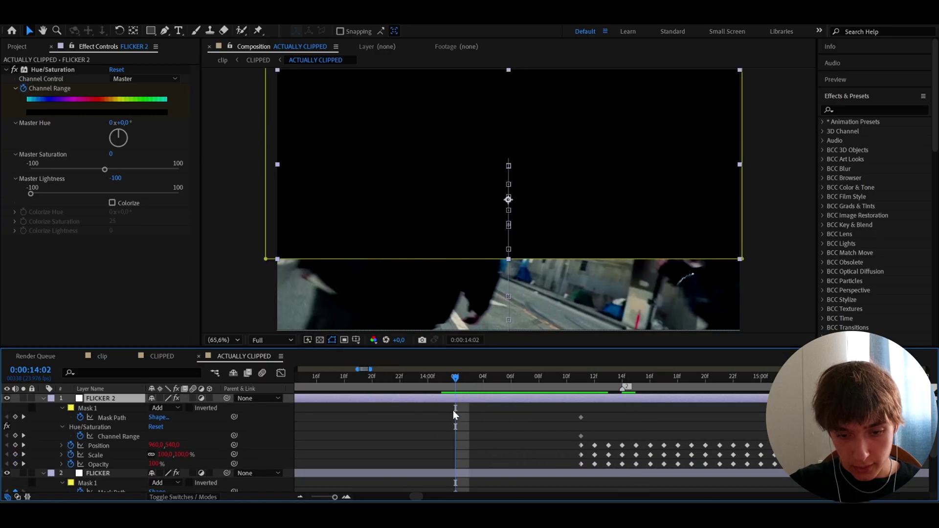
# Stop the preview at about 14:17 and collapse all layer properties.
pyautogui.scroll(-4, 454, 410)
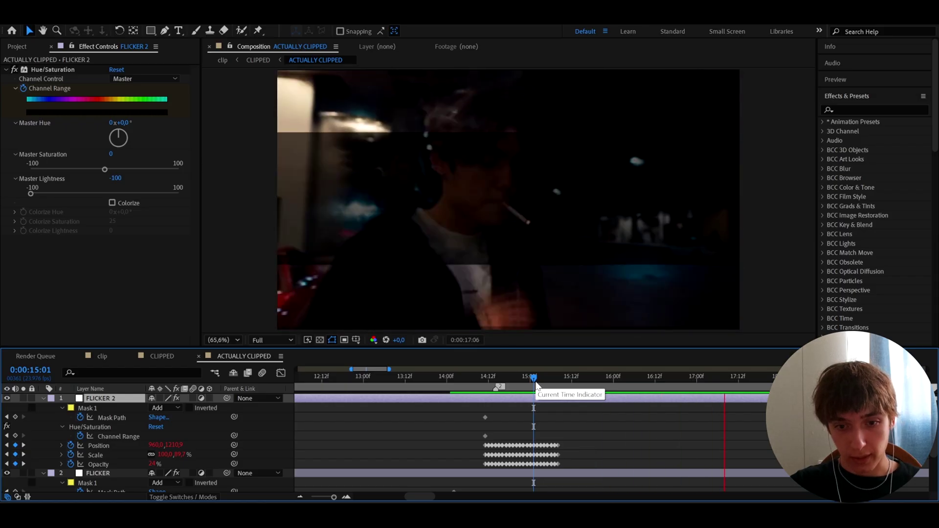
pyautogui.scroll(-2, 508, 392)
pyautogui.click(519, 381)
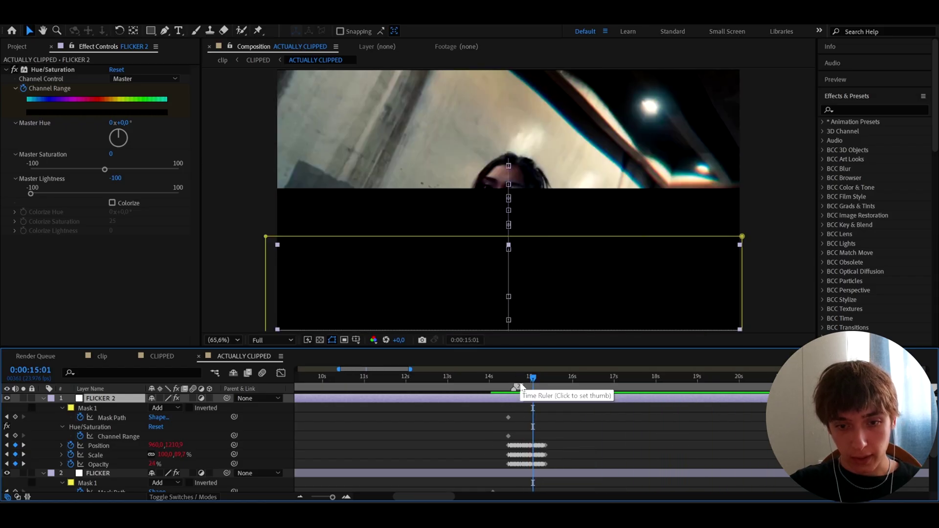
pyautogui.hotkey('ctrl', 'shift', 'a')
pyautogui.press('u')
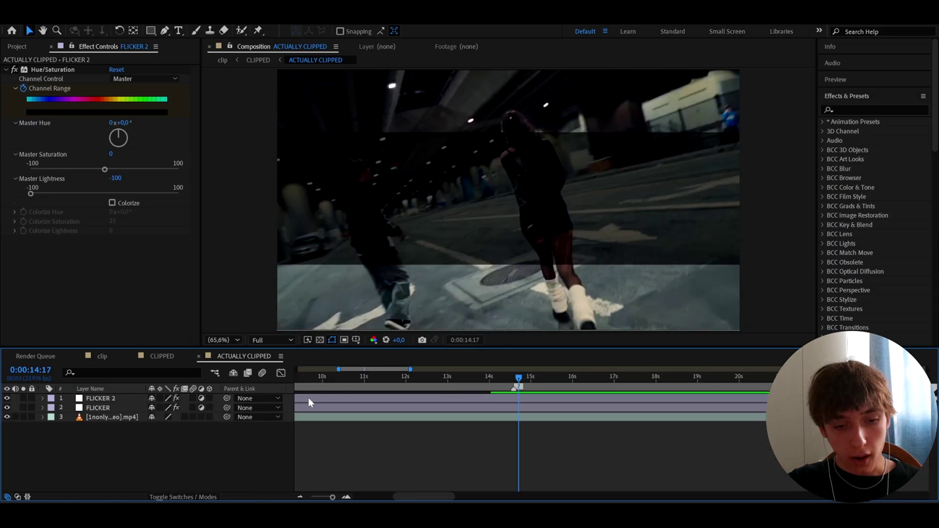
# In Composition Settings, rename CLIPPED to 720 and set its width to 720 px (720 × 405).
pyautogui.click(158, 356)
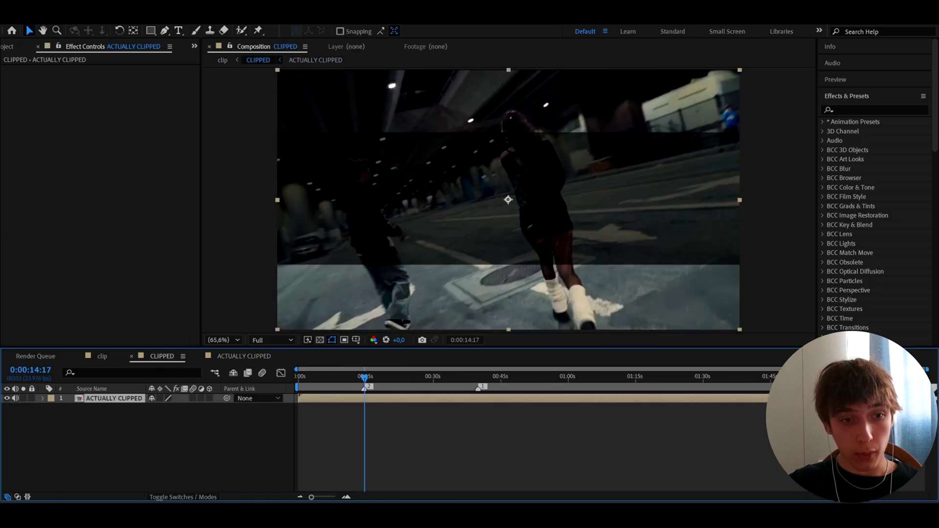
pyautogui.click(62, 20)
pyautogui.click(66, 46)
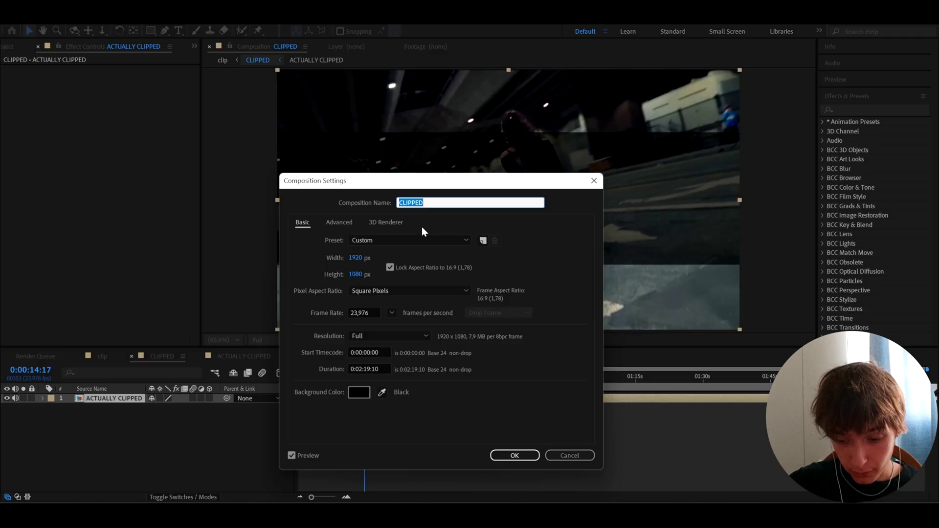
pyautogui.write('720')
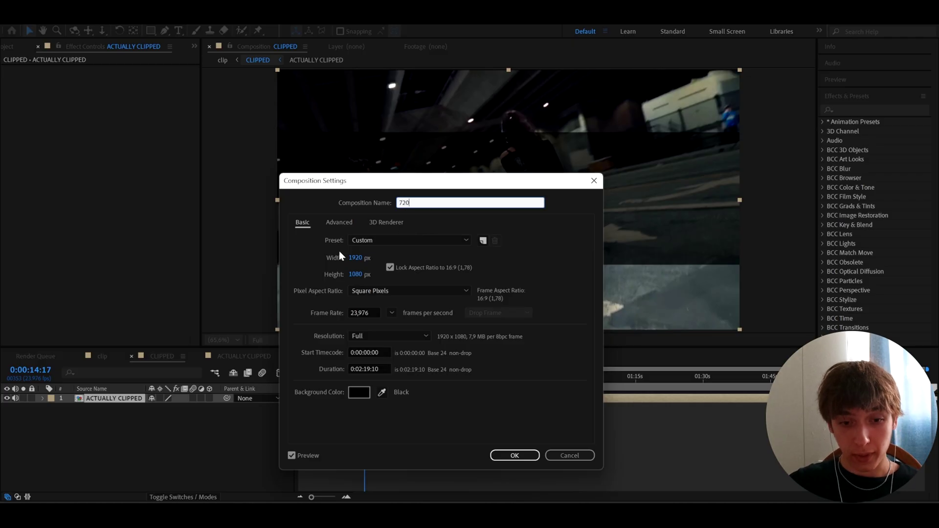
pyautogui.click(357, 258)
pyautogui.write('720')
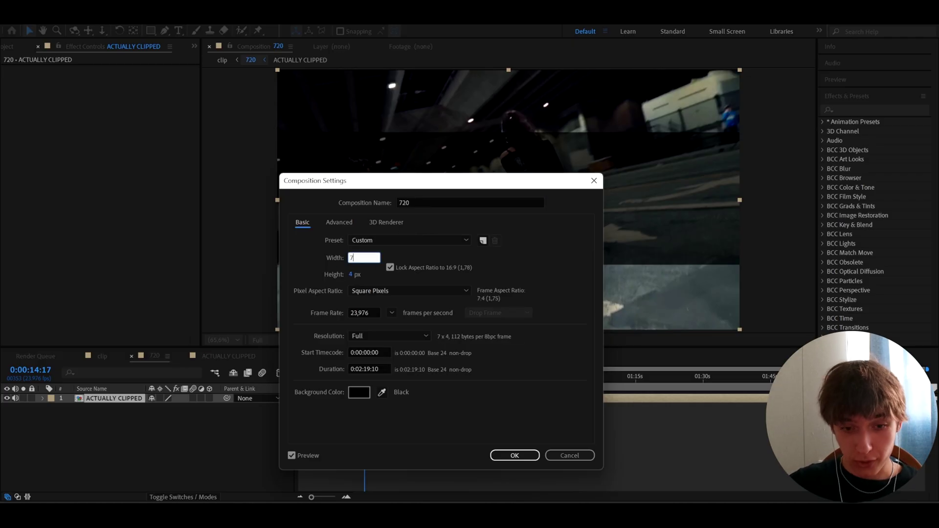
pyautogui.click(308, 263)
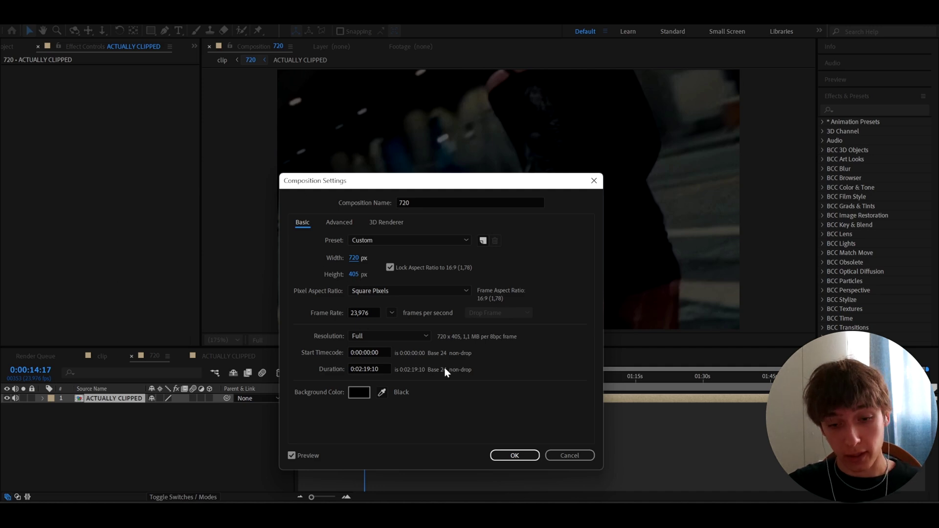
pyautogui.click(508, 456)
# Scale the ACTUALLY CLIPPED layer to 37,5% and preview the result.
pyautogui.press('s')
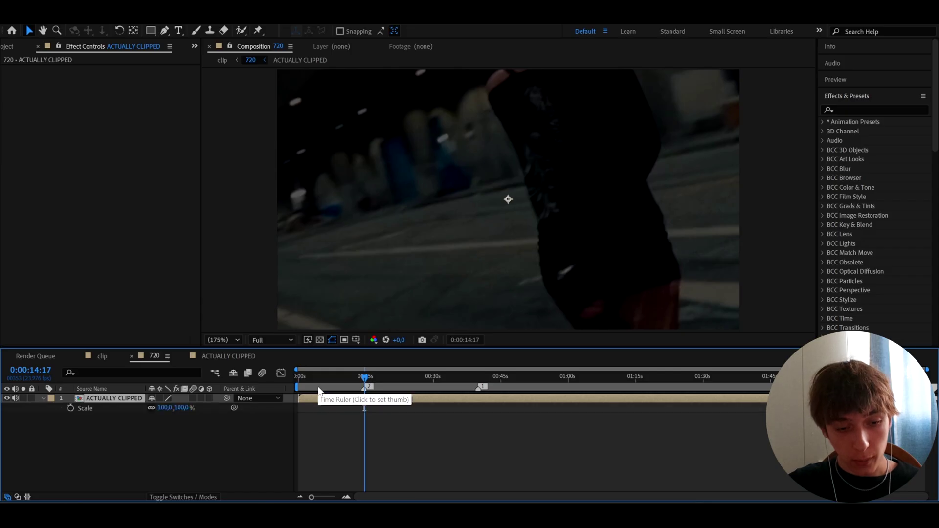
pyautogui.click(167, 408)
pyautogui.write('3')
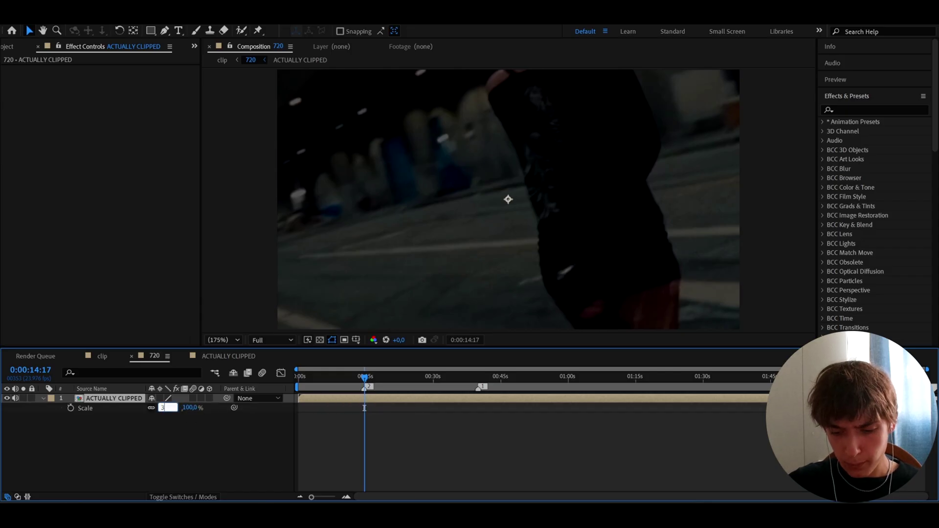
pyautogui.write('7,5')
pyautogui.press('Return')
pyautogui.press('space')
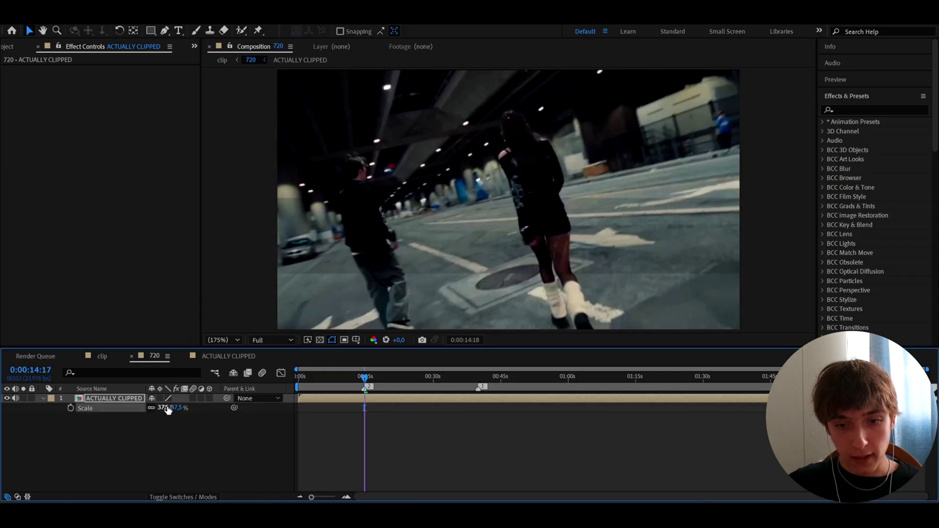
pyautogui.press('space')
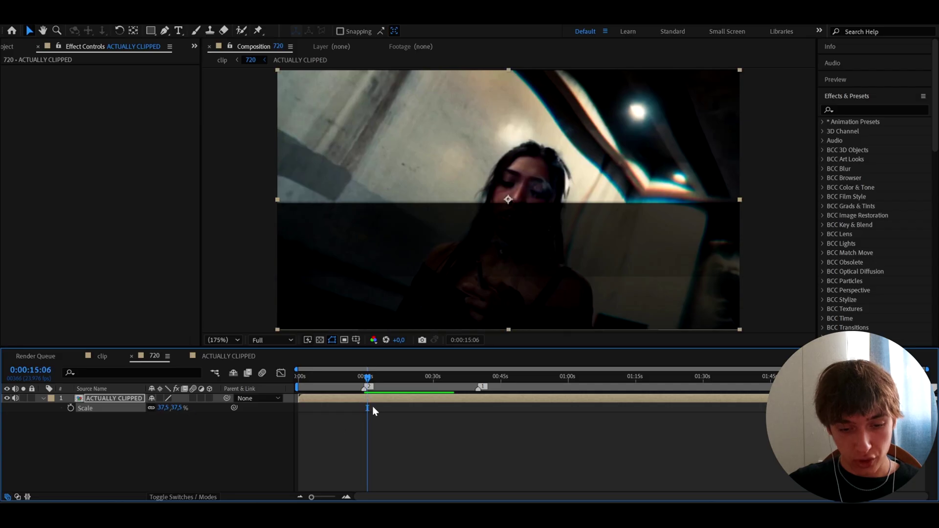
# Add a new adjustment layer on top named CRT.
pyautogui.scroll(3, 371, 405)
pyautogui.hscroll(3, 629, 427)
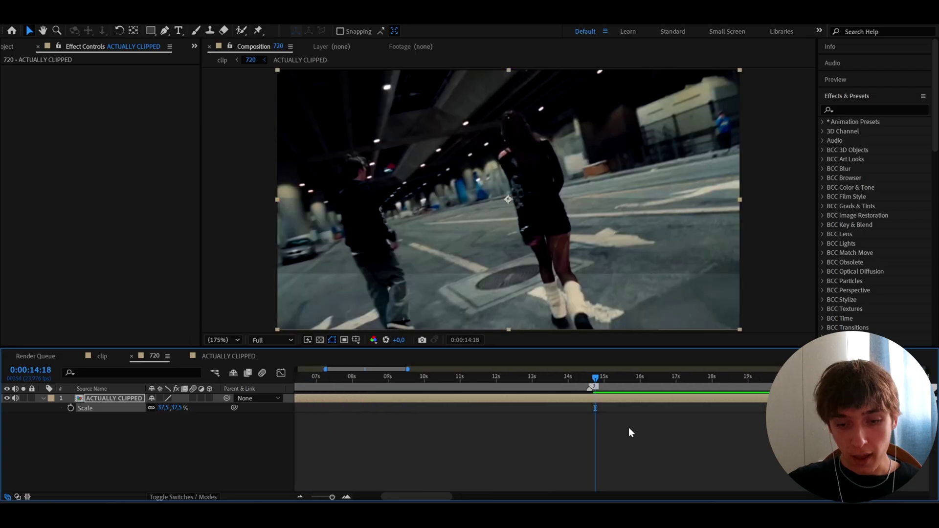
pyautogui.click(586, 401)
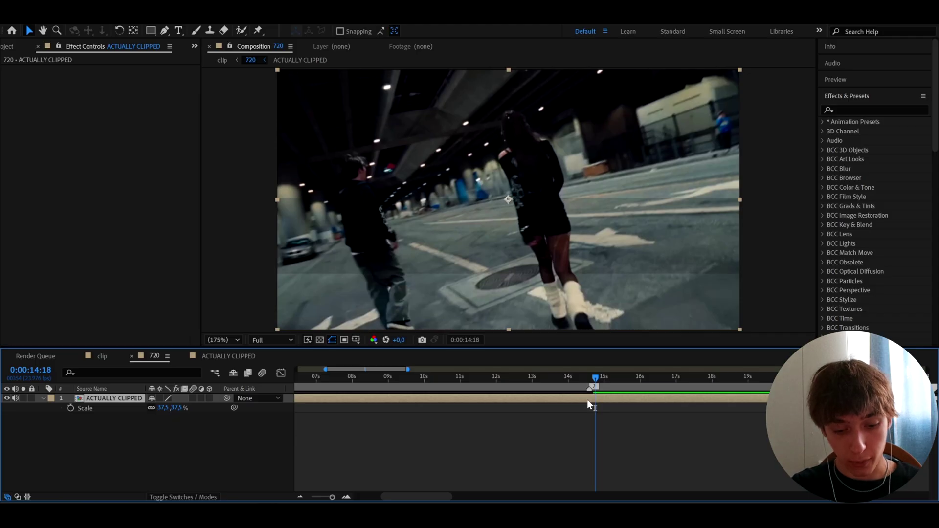
pyautogui.hotkey('ctrl', 'alt', 'y')
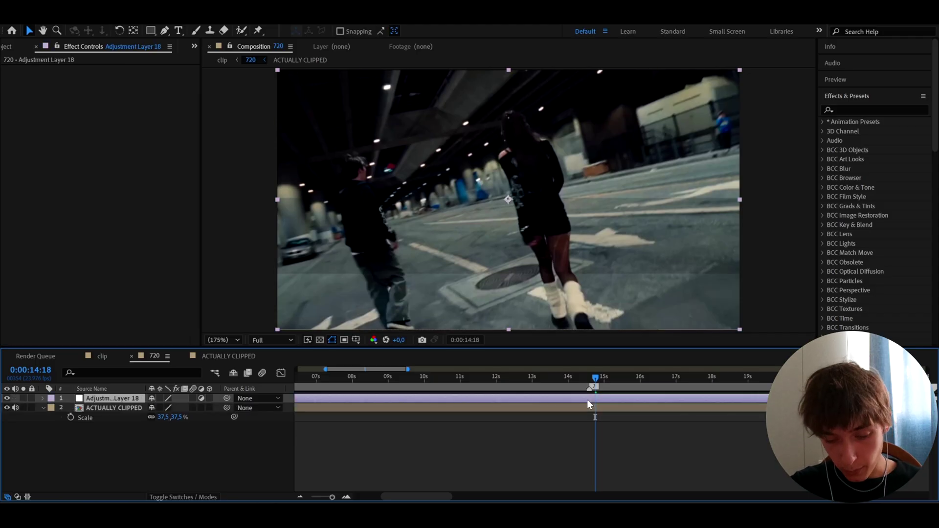
pyautogui.press('Return')
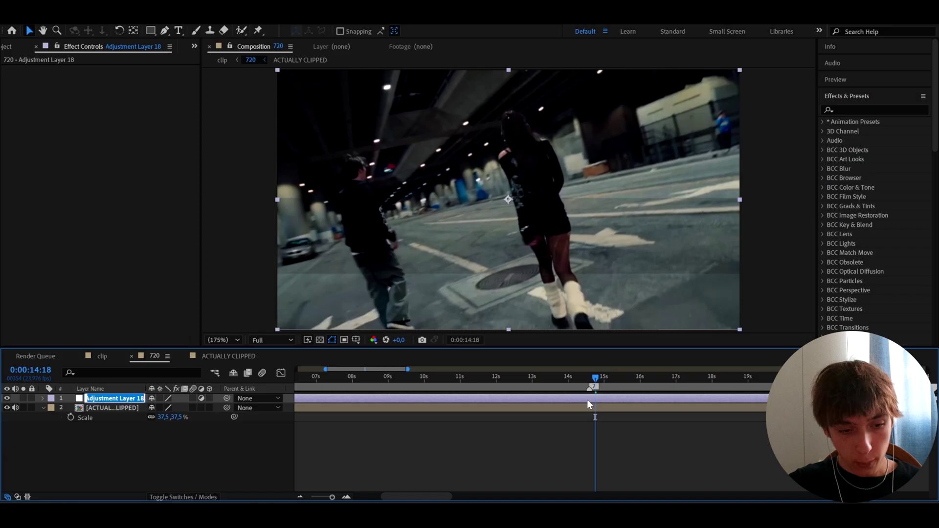
pyautogui.write('CRT')
pyautogui.press('Return')
# Apply Mosaic to the CRT layer and try 300 horizontal blocks.
pyautogui.hotkey('ctrl', 'space')
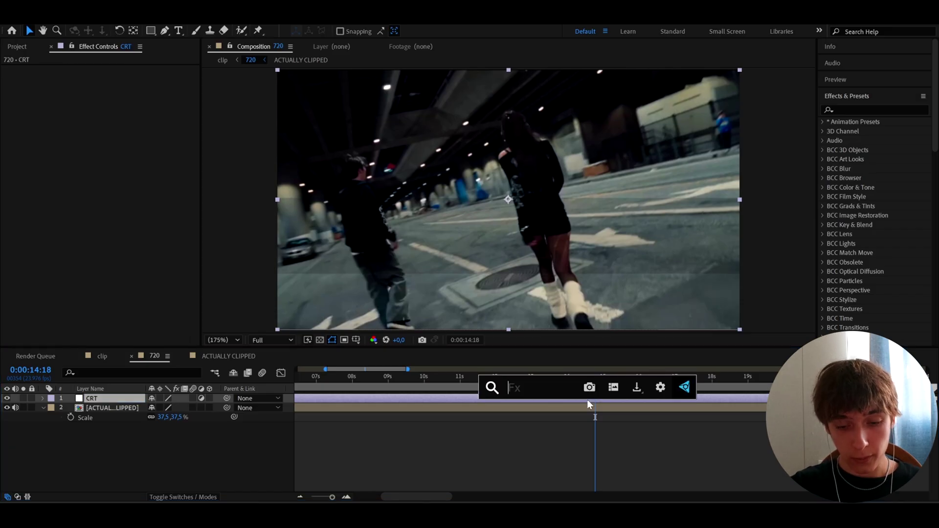
pyautogui.write('mosaic')
pyautogui.press('Return')
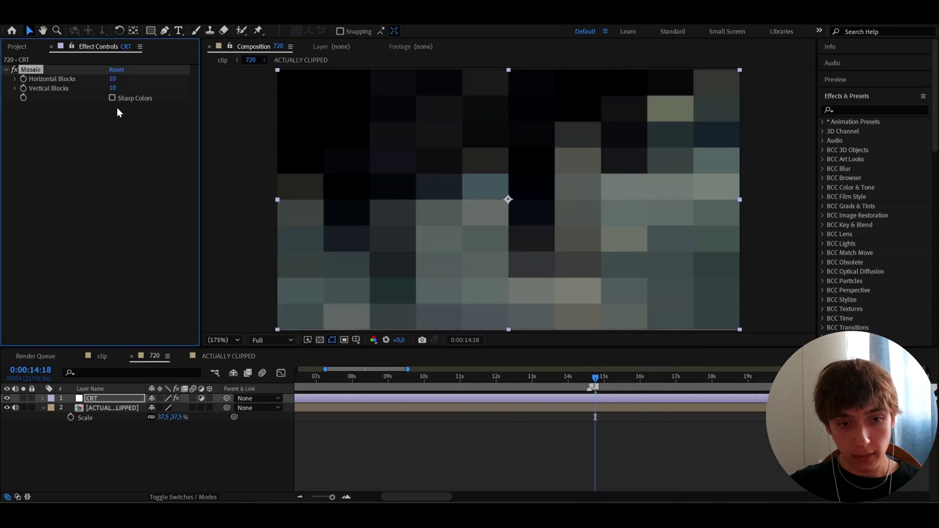
pyautogui.click(113, 78)
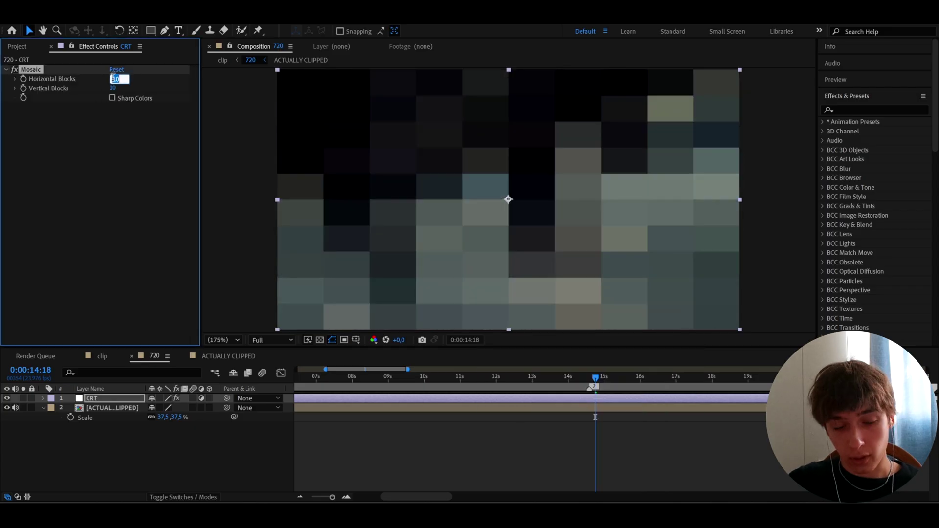
pyautogui.write('300')
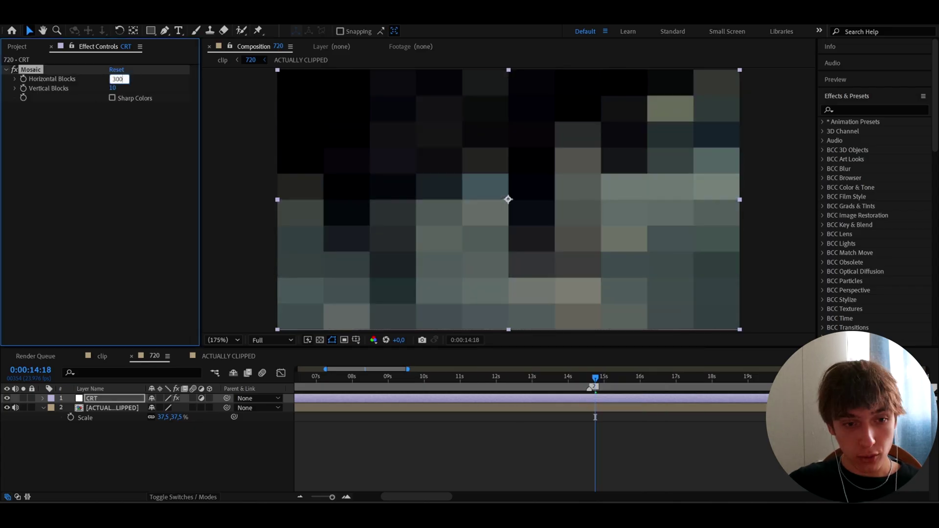
pyautogui.press('Tab')
pyautogui.write('3')
pyautogui.press('Return')
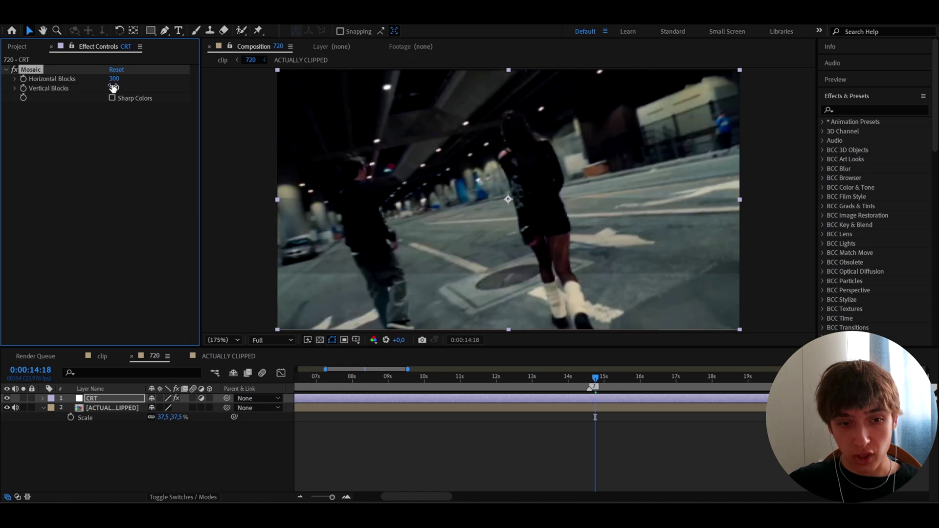
# Raise Mosaic's Horizontal and Vertical Blocks to 400 each.
pyautogui.click(115, 79)
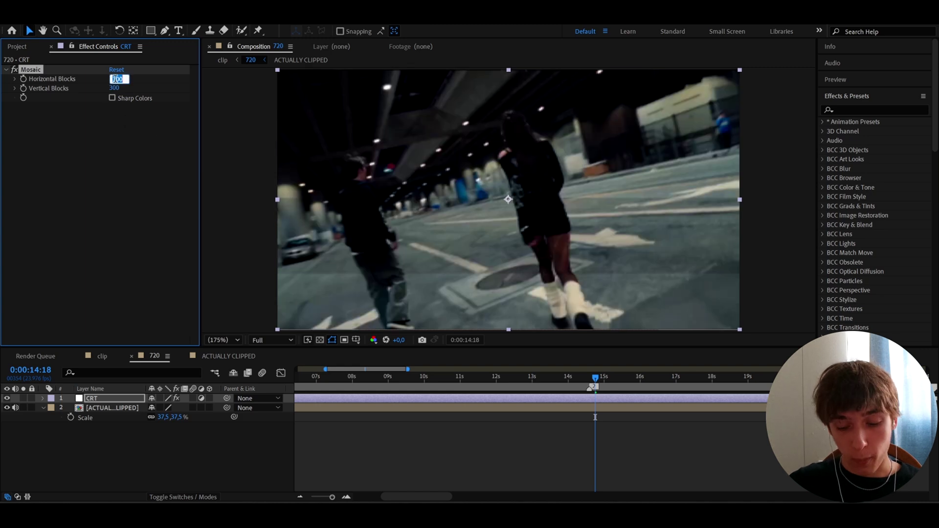
pyautogui.write('400')
pyautogui.press('Tab')
pyautogui.write('200')
pyautogui.press('Return')
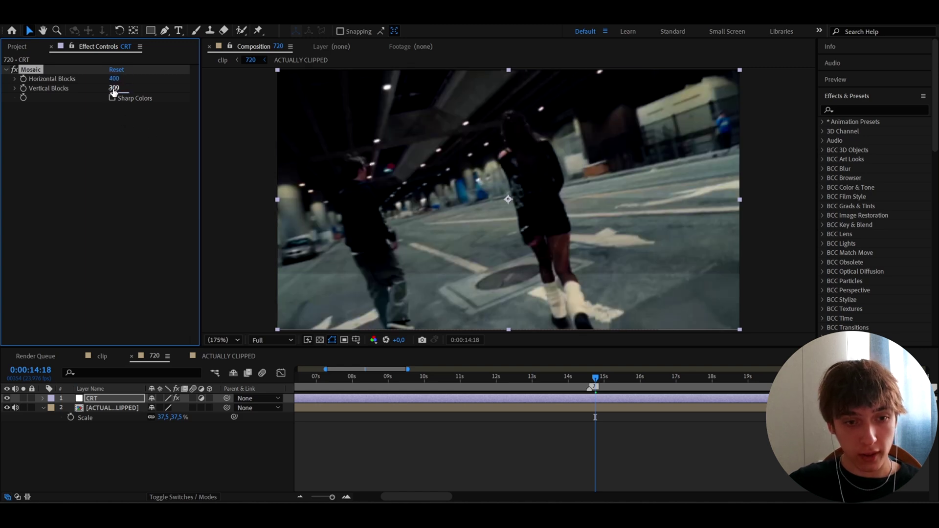
pyautogui.click(114, 88)
pyautogui.write('400')
pyautogui.press('Return')
pyautogui.hotkey('ctrl', 'space')
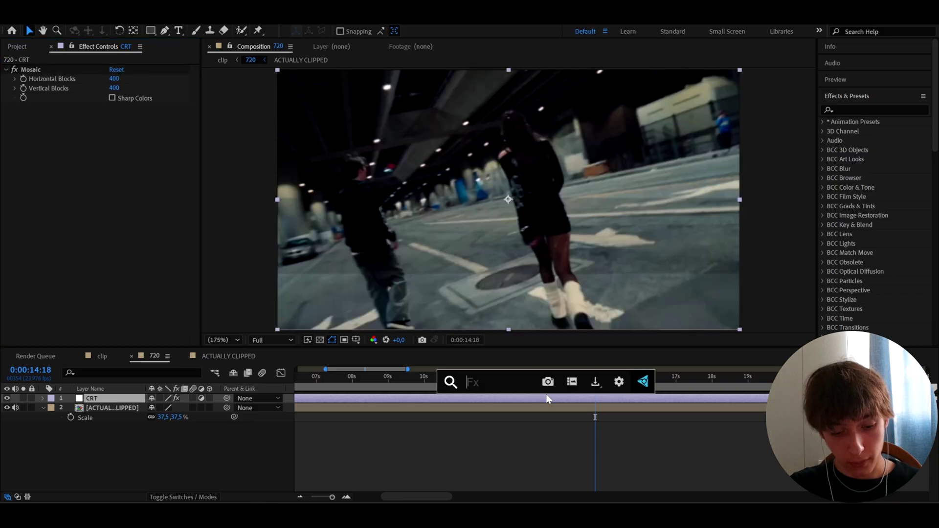
# Apply Grid to the CRT layer, sized by width and height: width 2, height 3.
pyautogui.write('grid')
pyautogui.press('Return')
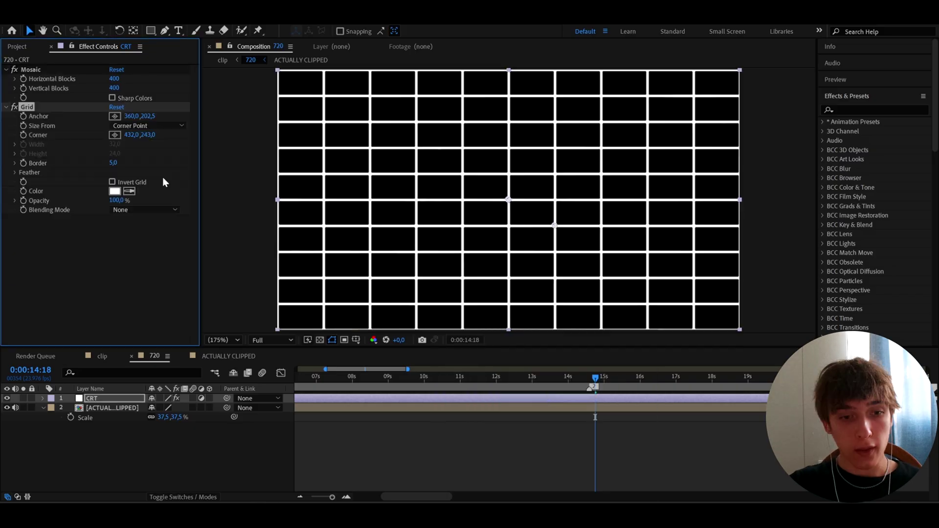
pyautogui.click(130, 128)
pyautogui.click(138, 163)
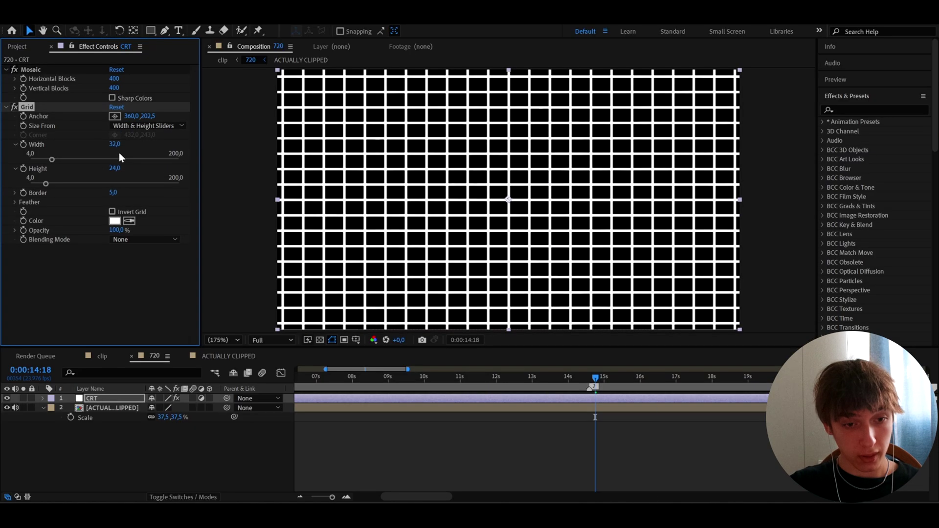
pyautogui.click(115, 144)
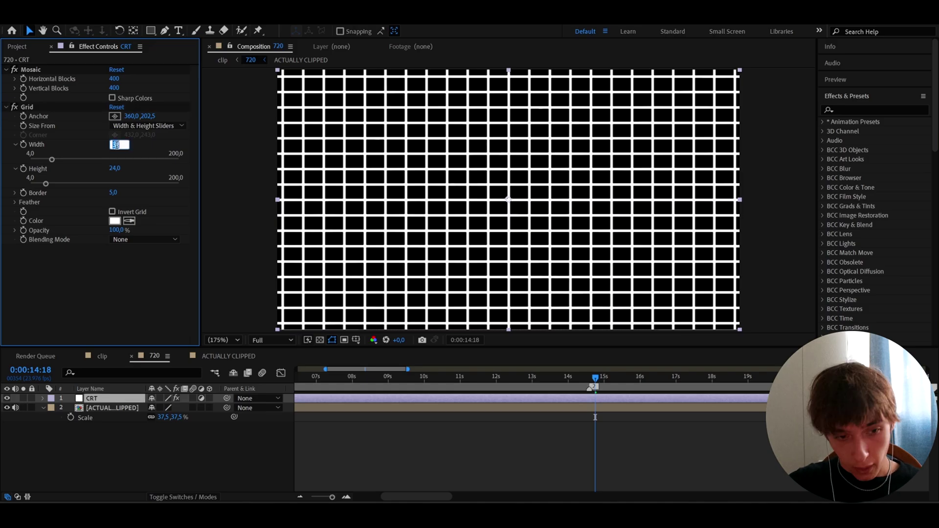
pyautogui.write('2')
pyautogui.press('Return')
pyautogui.click(114, 168)
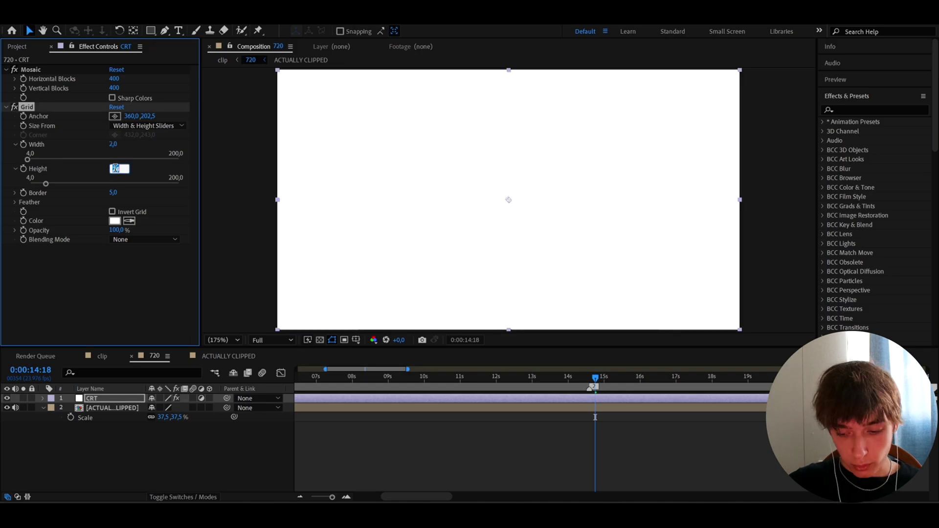
pyautogui.write('3')
pyautogui.press('Return')
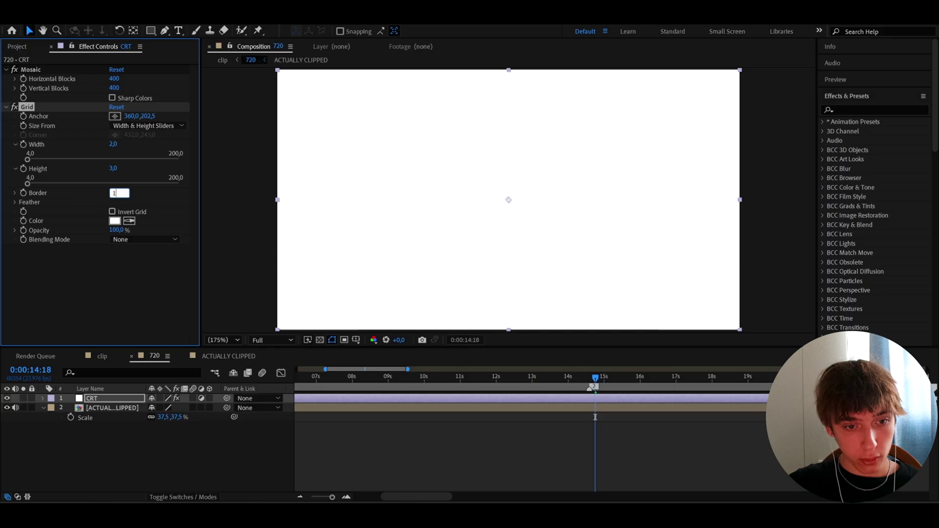
# Make the grid colour black (000000) and set its blending mode to Hard Light.
pyautogui.click(115, 220)
pyautogui.moveTo(388, 352); pyautogui.dragTo(459, 444)
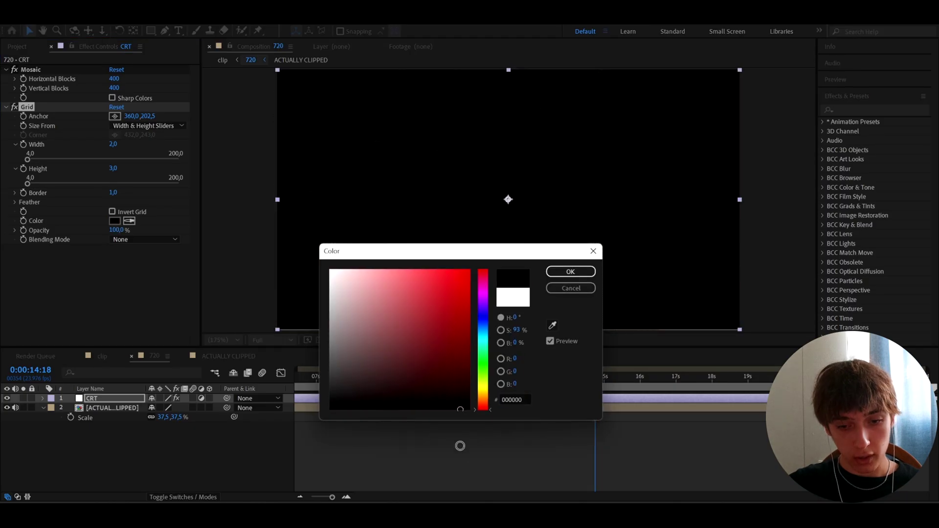
pyautogui.click(572, 276)
pyautogui.click(154, 240)
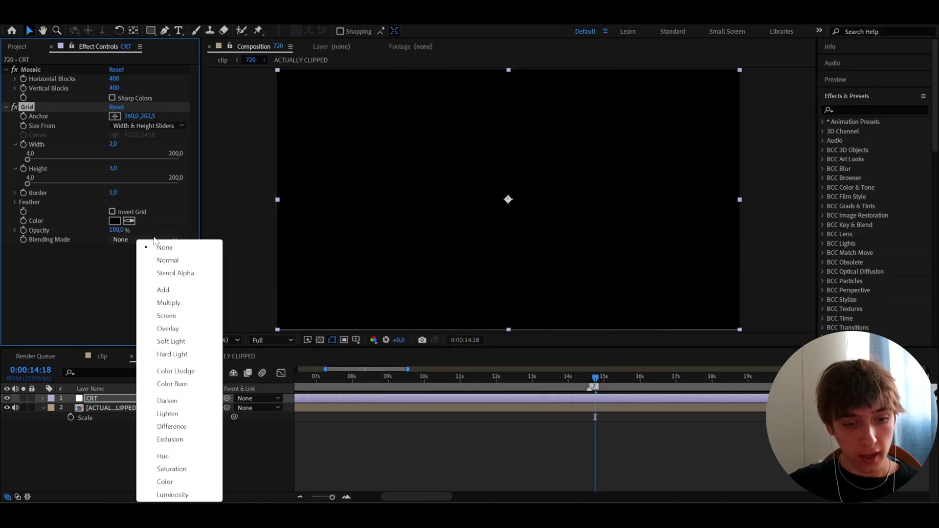
pyautogui.click(163, 353)
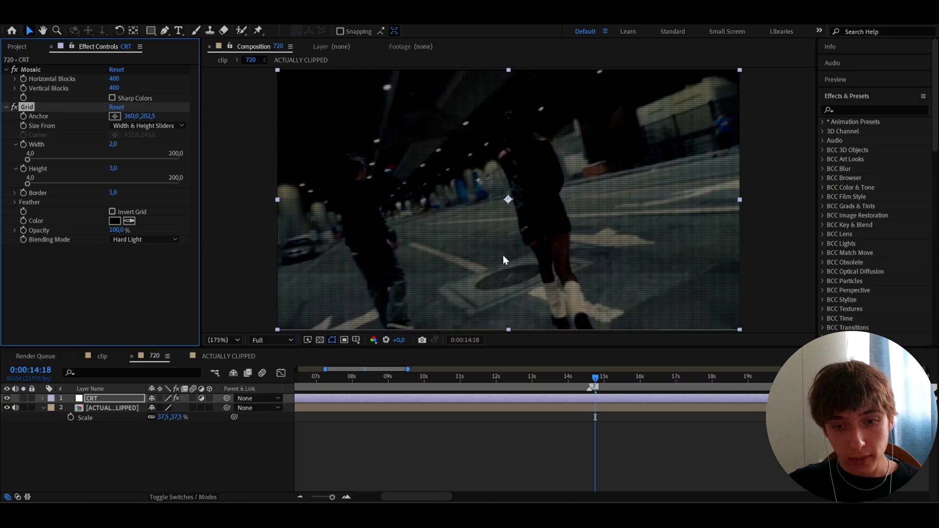
# Toggle the Grid effect off and on to compare, and nudge the grid height.
pyautogui.click(14, 107)
pyautogui.click(15, 108)
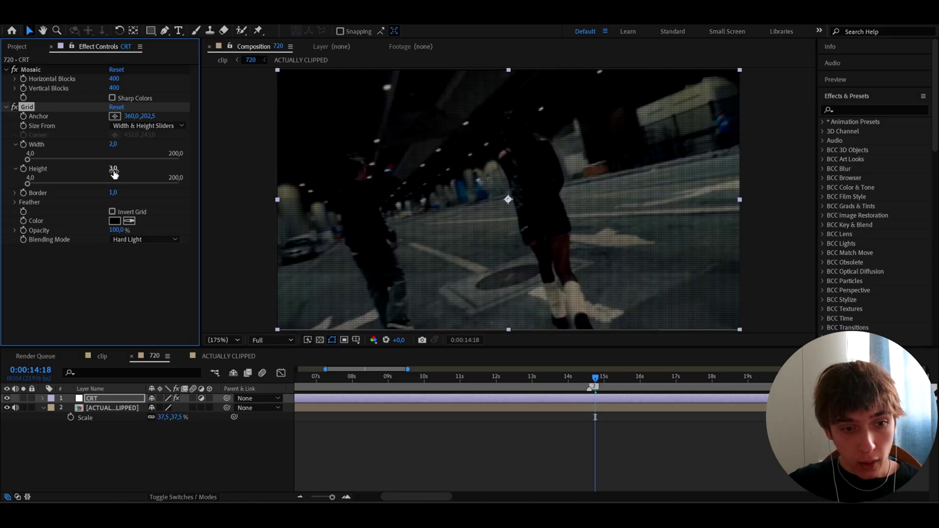
pyautogui.moveTo(113, 168); pyautogui.dragTo(113, 171)
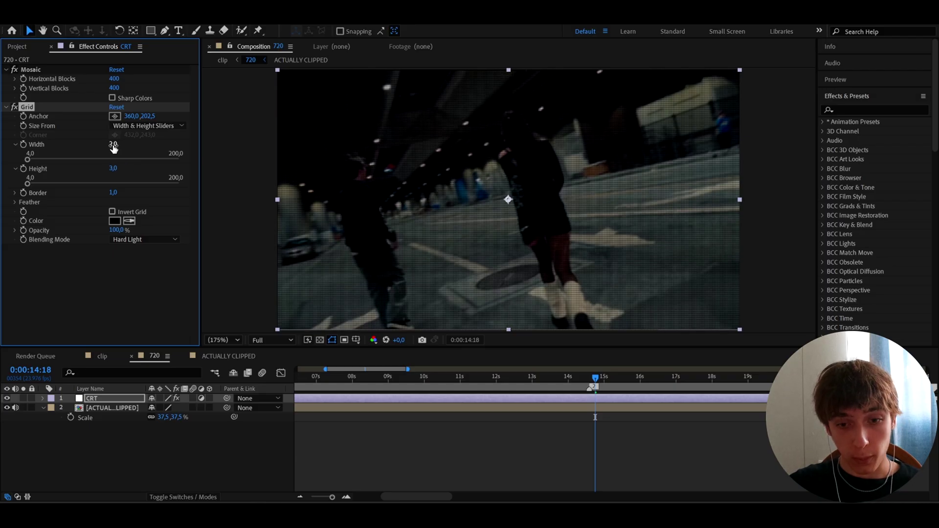
pyautogui.hotkey('ctrl', 'space')
# Add CC Lens to the CRT layer with Size 150 and Convergence -200.
pyautogui.write('cc lee')
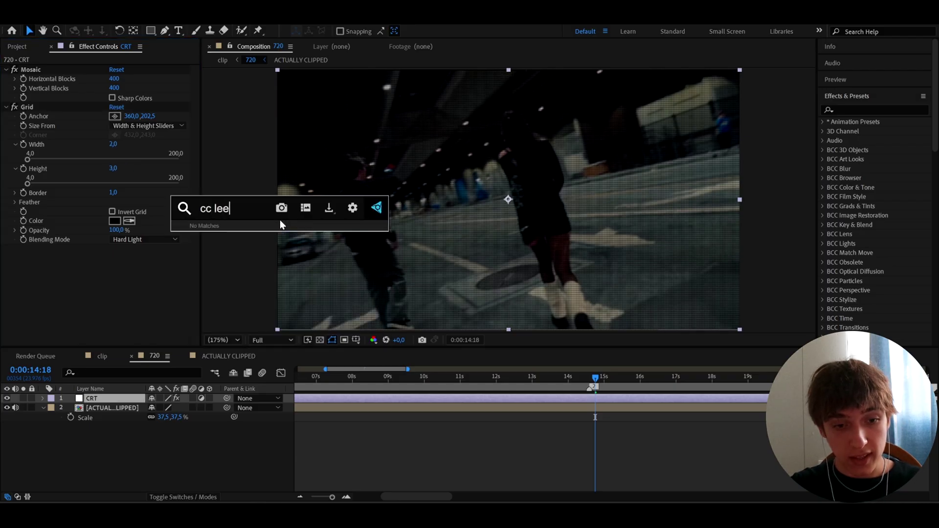
pyautogui.press('BackSpace')
pyautogui.click(237, 242)
pyautogui.click(116, 268)
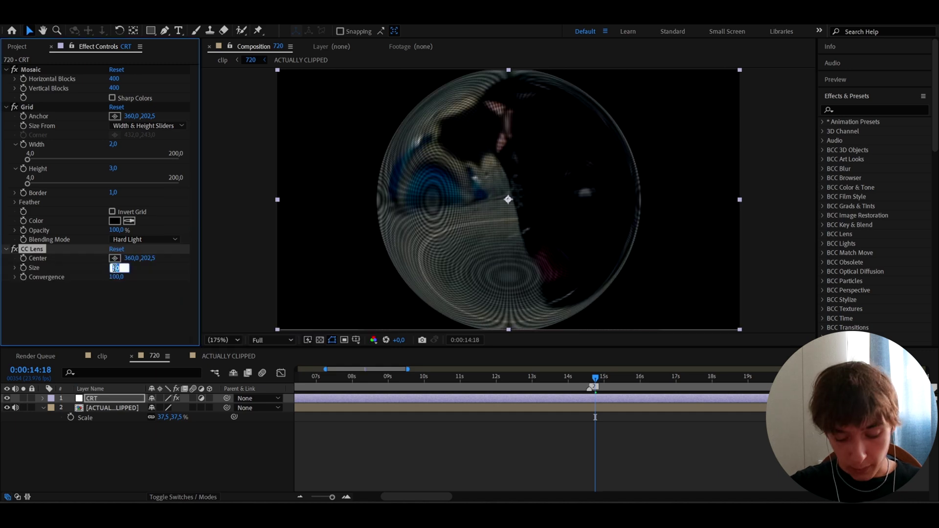
pyautogui.write('150')
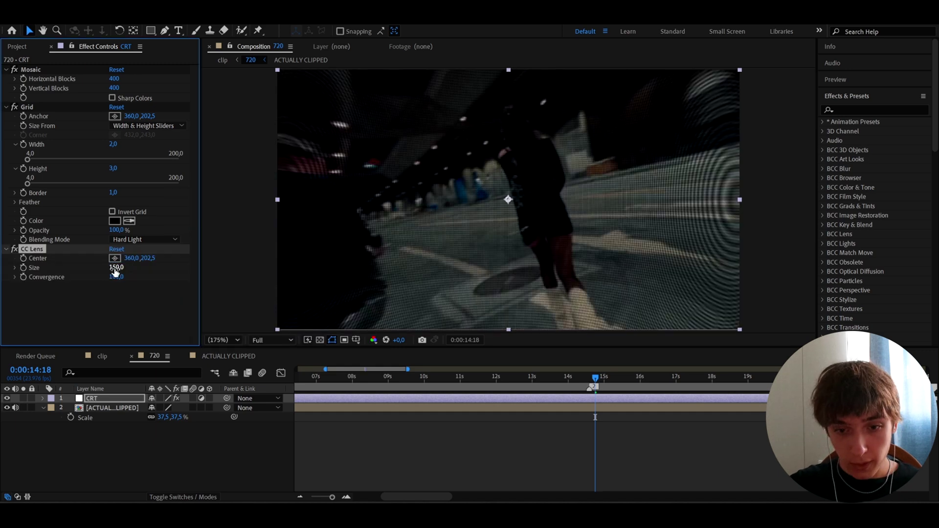
pyautogui.click(116, 277)
pyautogui.write('-2')
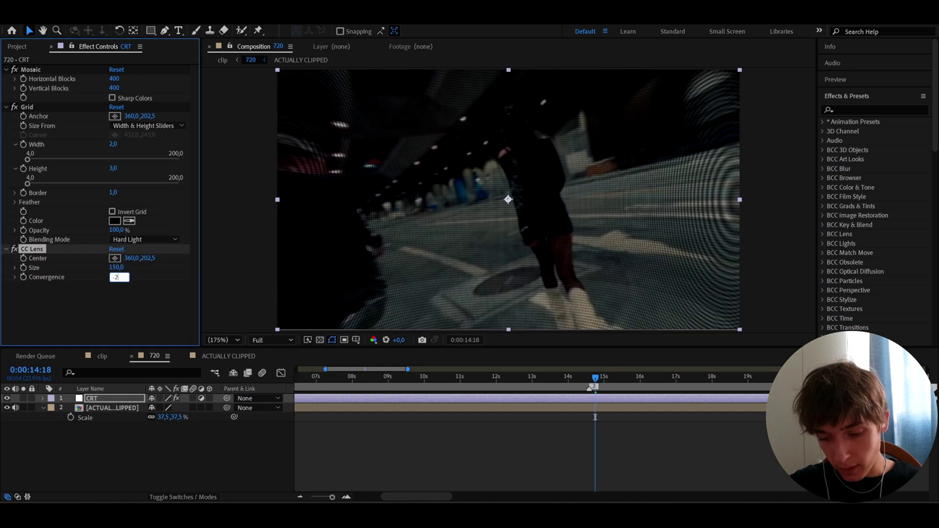
pyautogui.press('Return')
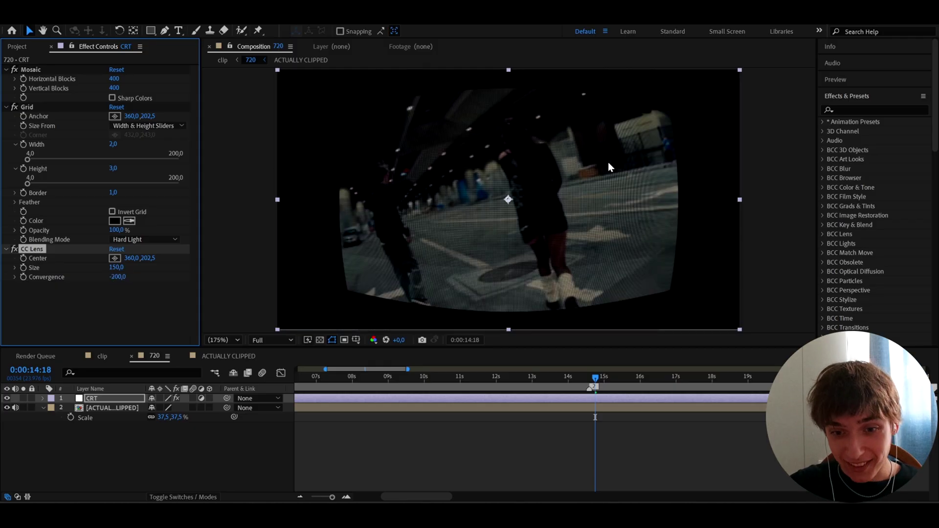
pyautogui.click(591, 401)
pyautogui.hotkey('ctrl', 'space')
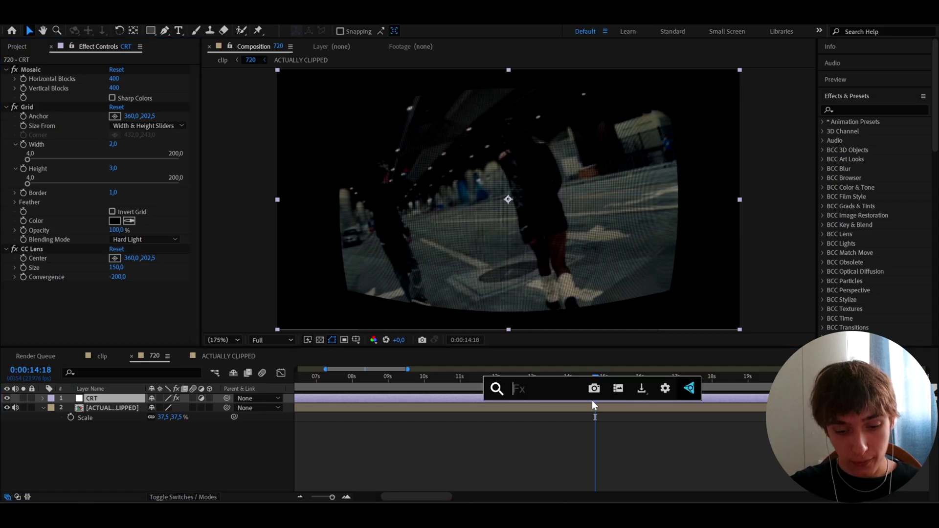
# Add Glow to the CRT layer with Intensity 0,7 and Radius 30.
pyautogui.write('glow')
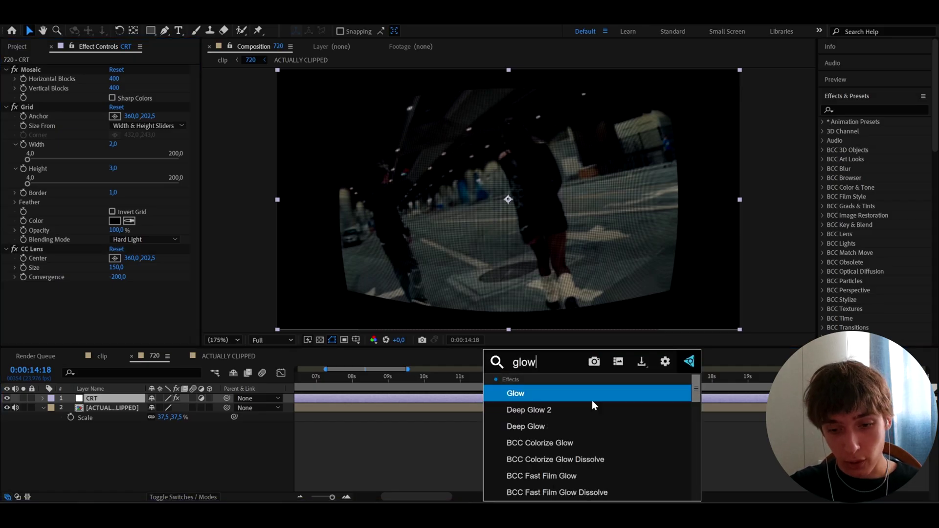
pyautogui.click(584, 394)
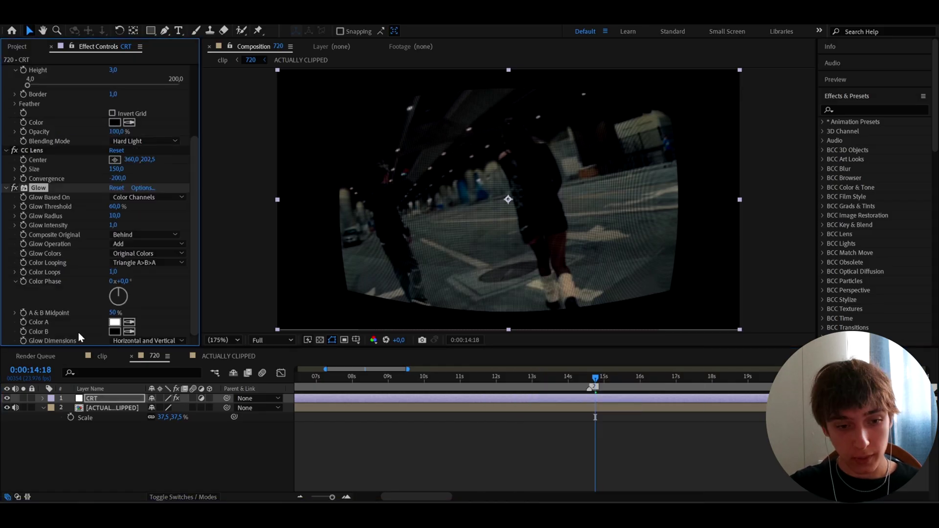
pyautogui.click(114, 226)
pyautogui.write('0,')
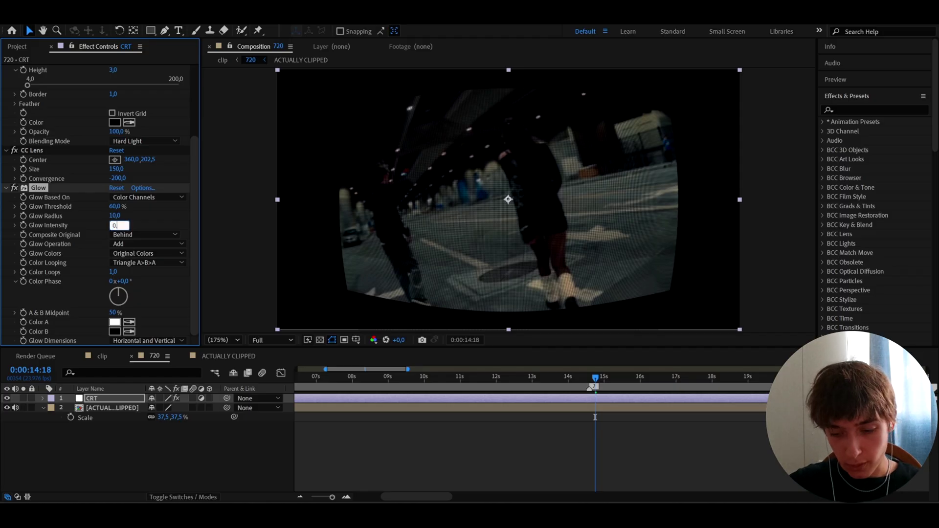
pyautogui.write('7')
pyautogui.press('Return')
pyautogui.click(114, 216)
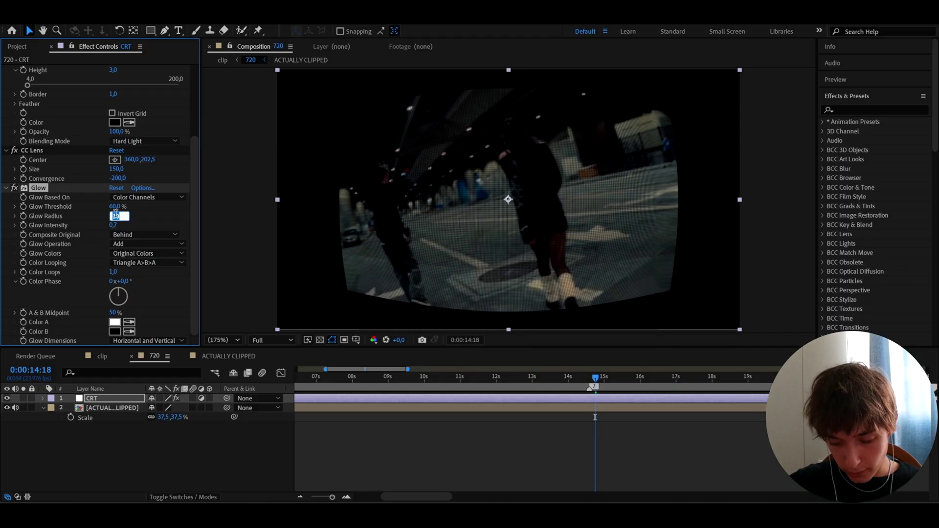
pyautogui.write('30')
pyautogui.press('Return')
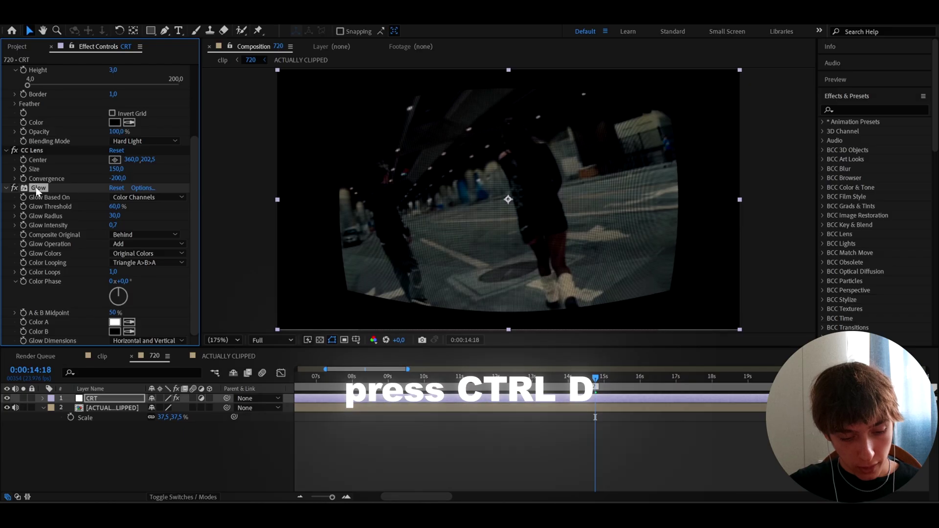
# Duplicate it as Glow 2 with Radius 118, and lower both thresholds, the first to 43,5%.
pyautogui.hotkey('ctrl', 'd')
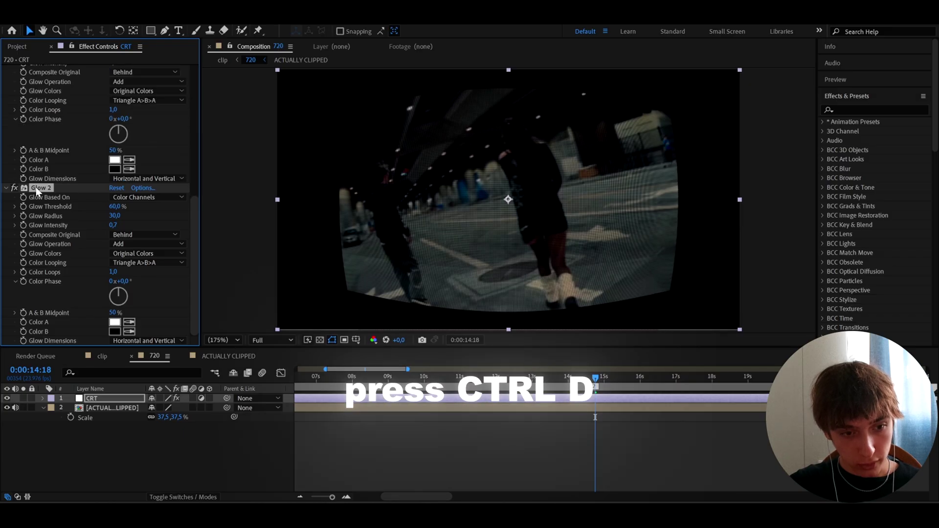
pyautogui.click(115, 216)
pyautogui.write('118')
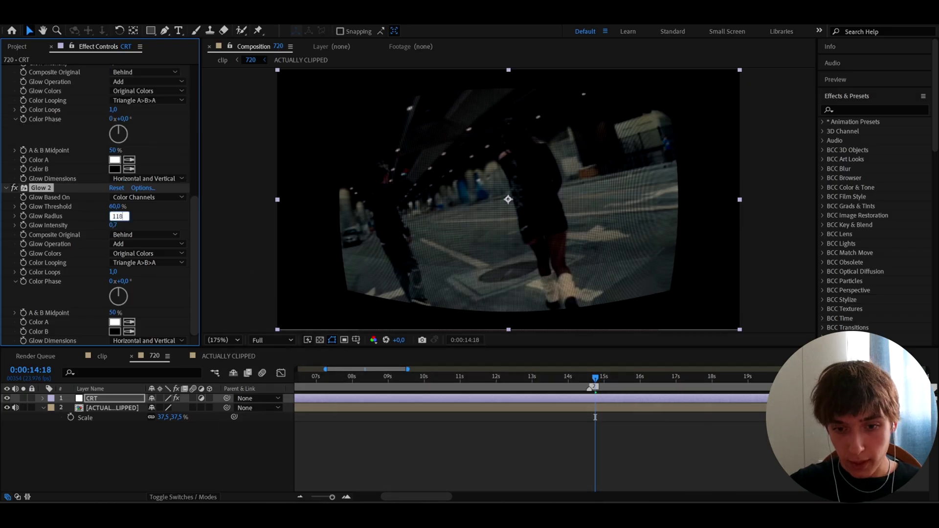
pyautogui.press('Return')
pyautogui.moveTo(115, 206); pyautogui.dragTo(88, 214)
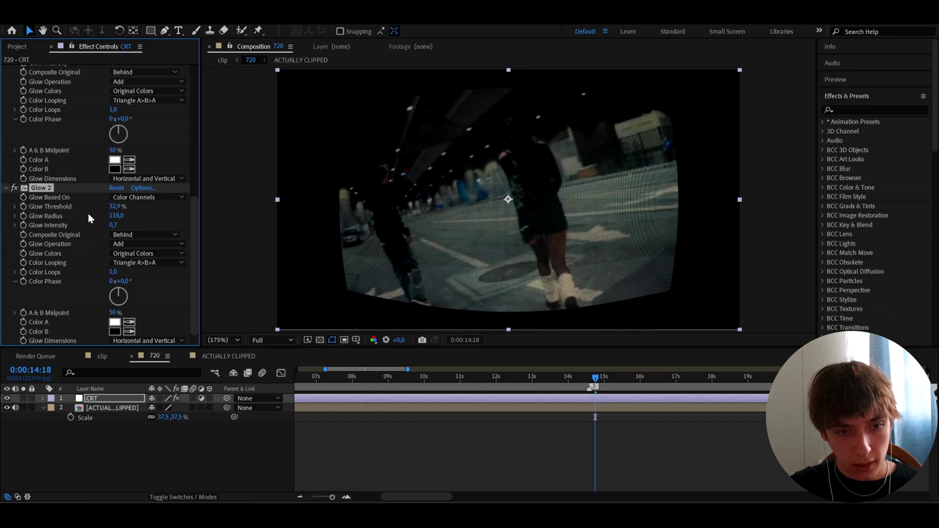
pyautogui.scroll(3, 101, 194)
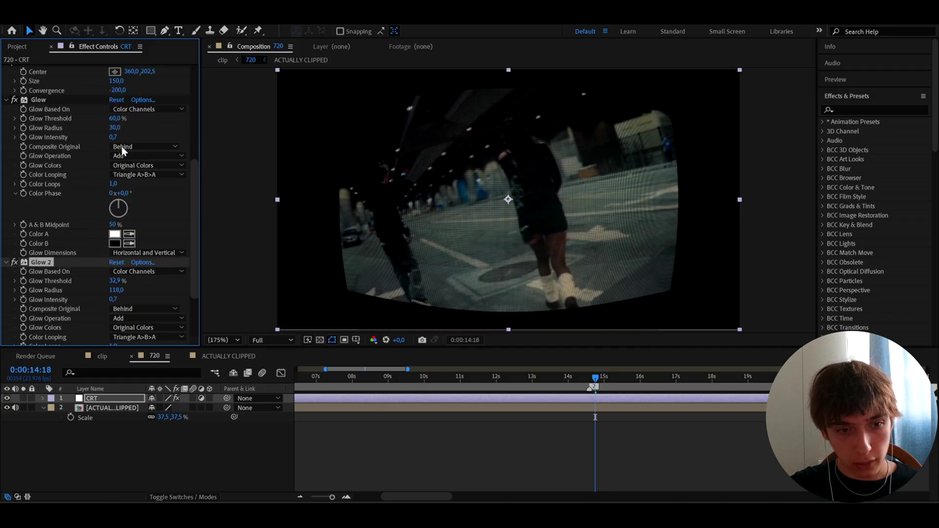
pyautogui.moveTo(115, 118); pyautogui.dragTo(100, 122)
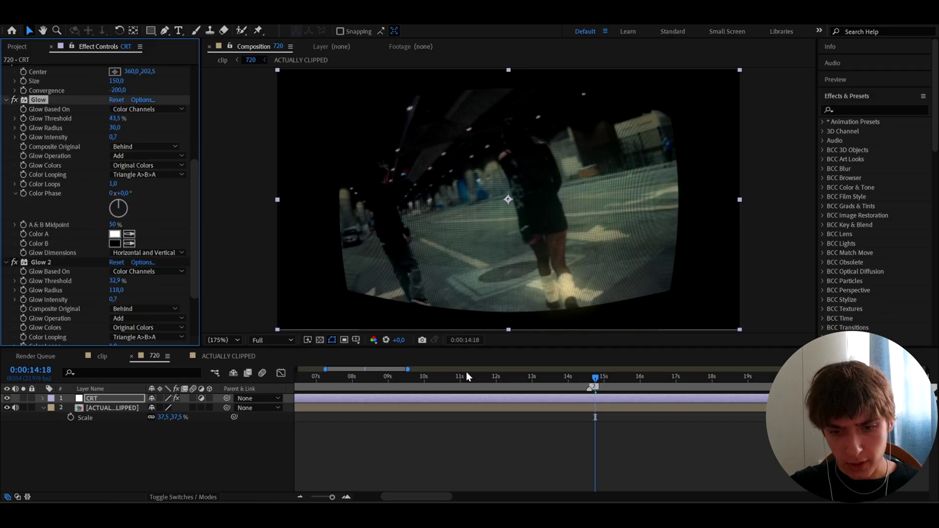
pyautogui.moveTo(600, 383)
pyautogui.mouseDown()
pyautogui.moveTo(582, 386)
pyautogui.moveTo(593, 384)
pyautogui.mouseUp()
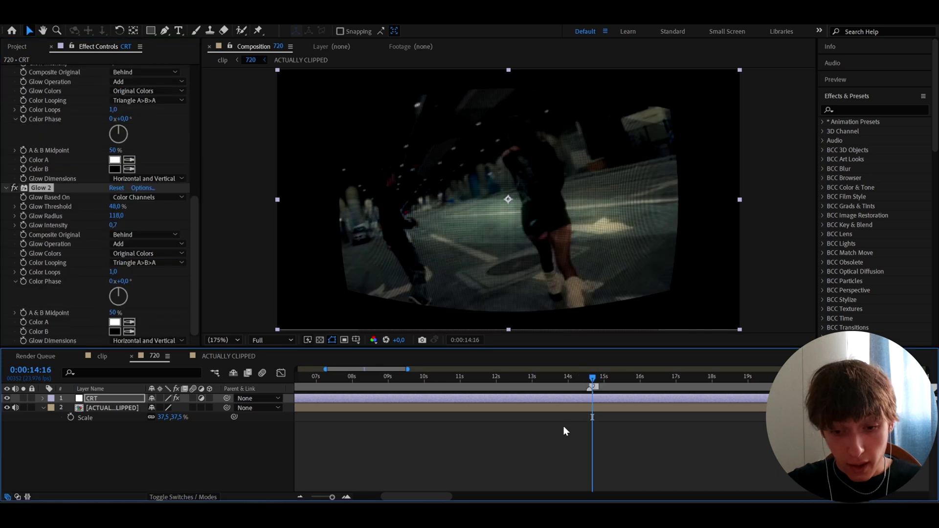
# Apply S_Flicker to the CRT layer and set its Amplitude to 0,6.
pyautogui.hotkey('ctrl', 'space')
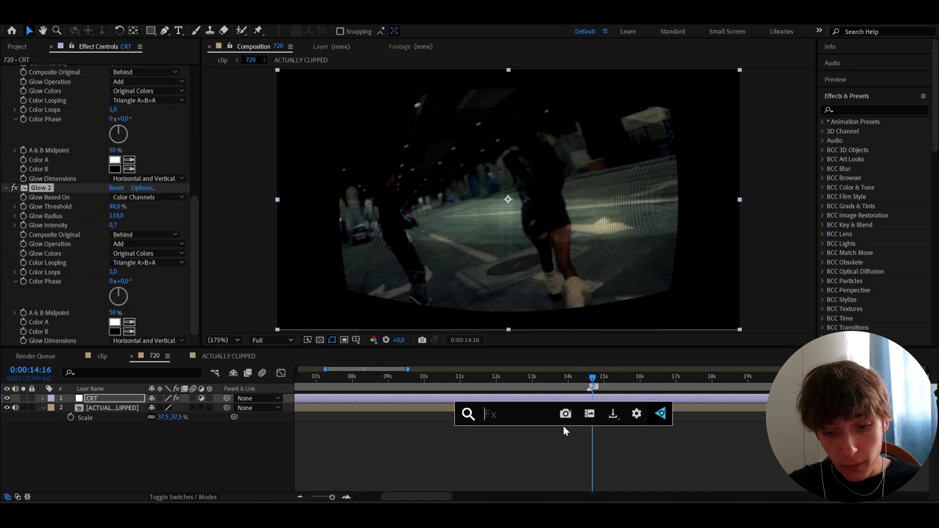
pyautogui.write('s_flicker')
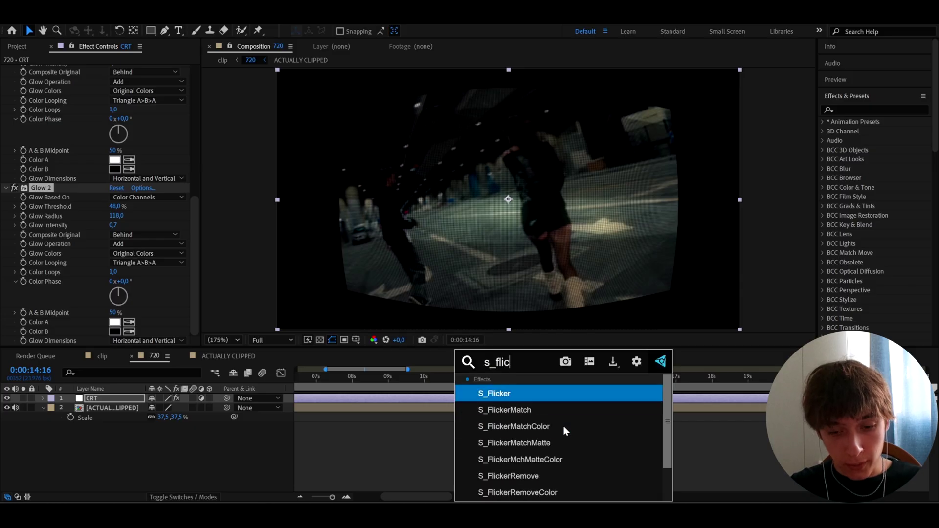
pyautogui.click(502, 394)
pyautogui.scroll(-5, 111, 244)
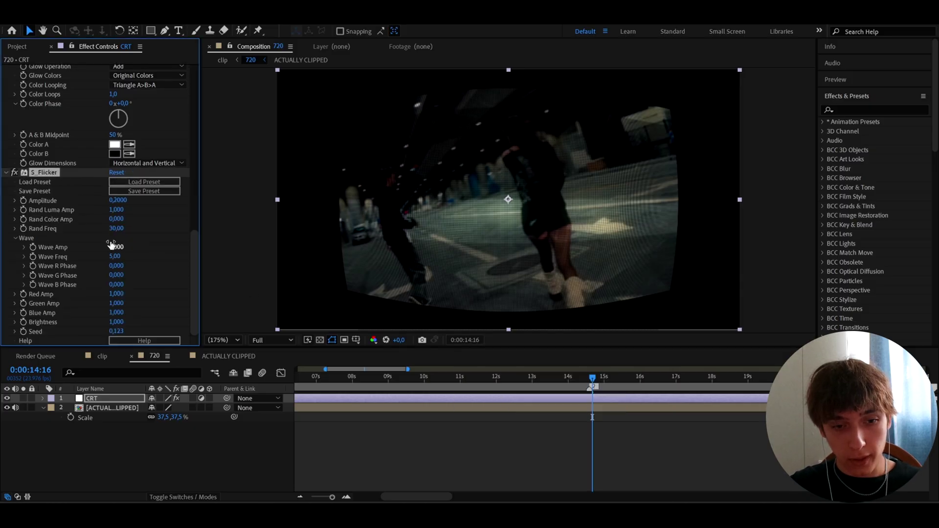
pyautogui.click(117, 201)
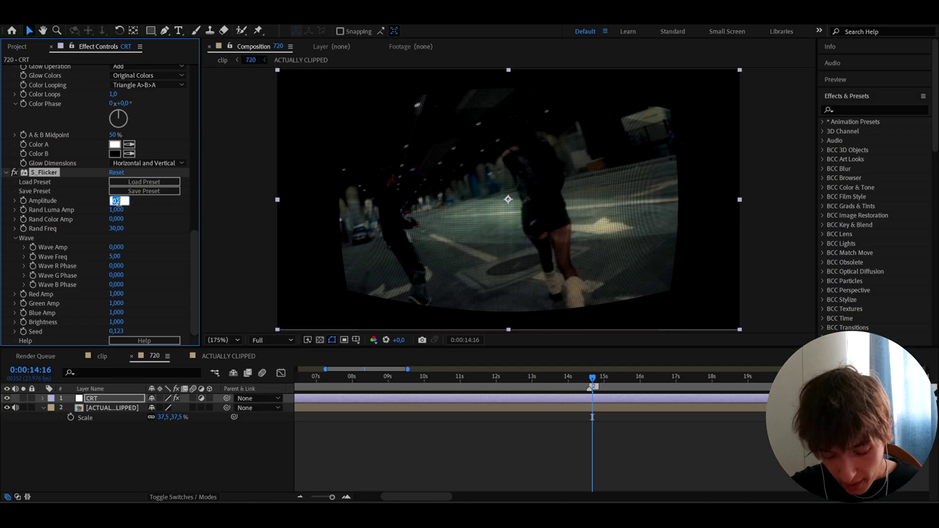
pyautogui.write('0')
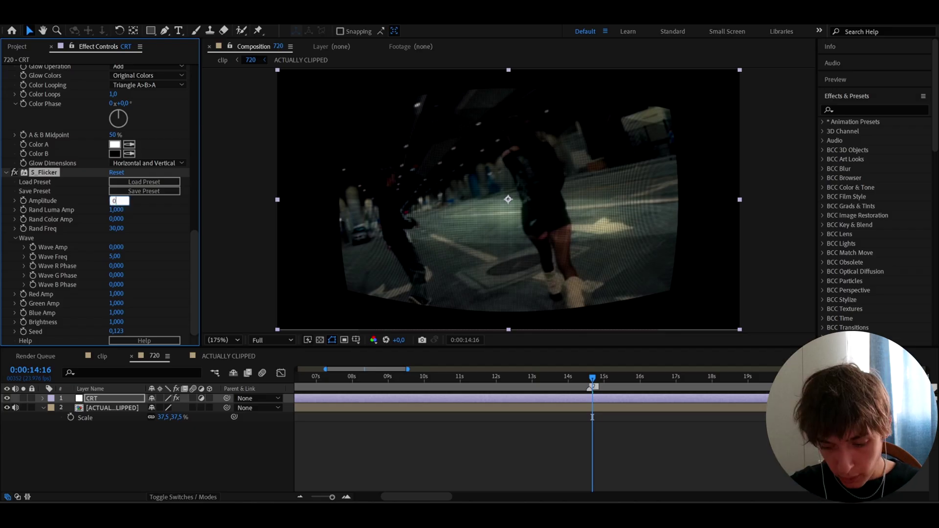
pyautogui.write(',6')
pyautogui.press('Return')
# Preview the clip to check the flicker.
pyautogui.click(546, 394)
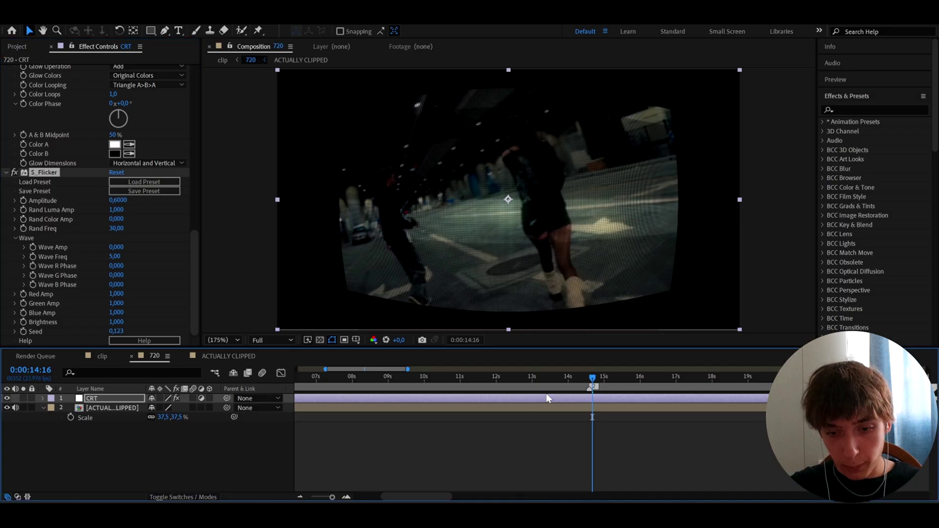
pyautogui.press('space')
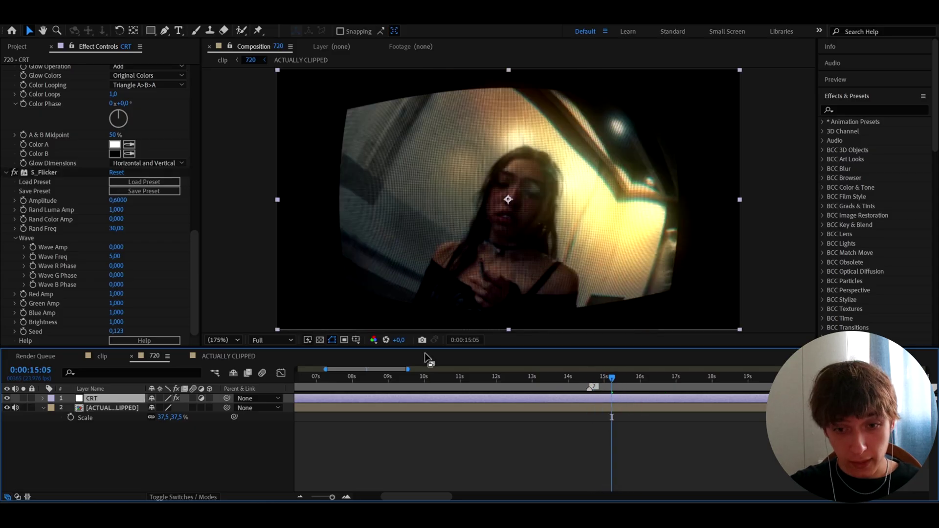
pyautogui.hotkey('ctrl', 'space')
# Add an Exposure effect to the CRT layer with Exposure 0,8.
pyautogui.write('expo')
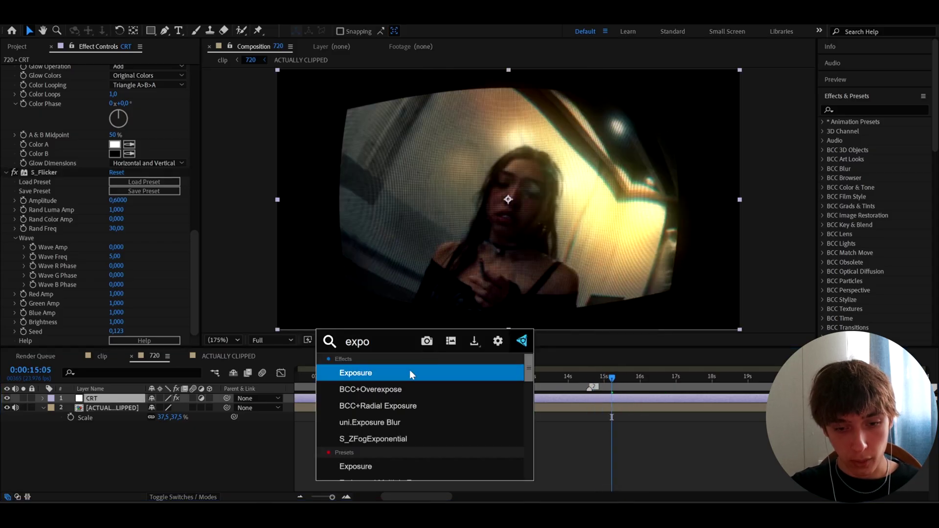
pyautogui.click(409, 369)
pyautogui.click(114, 285)
pyautogui.write('0,8')
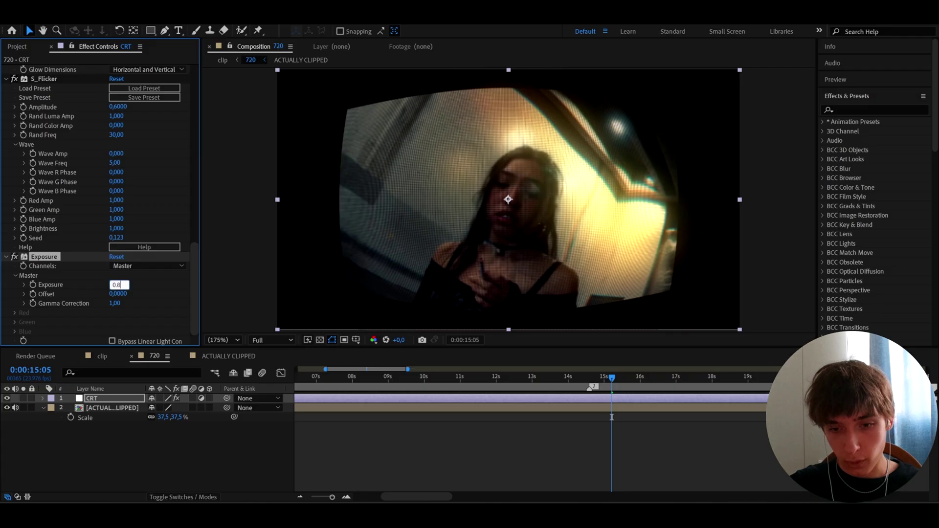
pyautogui.press('Return')
# Raise the first Glow's threshold to 60%.
pyautogui.scroll(5, 85, 152)
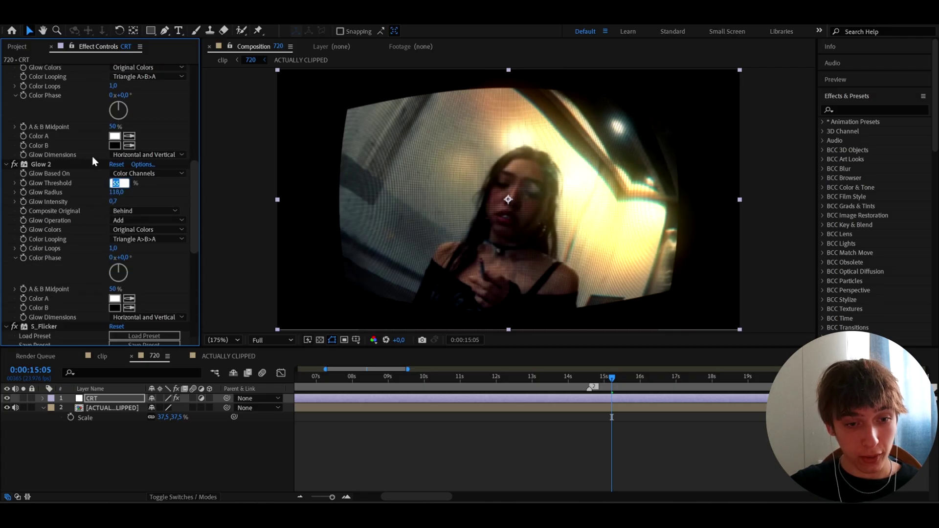
pyautogui.scroll(3, 96, 161)
pyautogui.click(116, 143)
pyautogui.write('60')
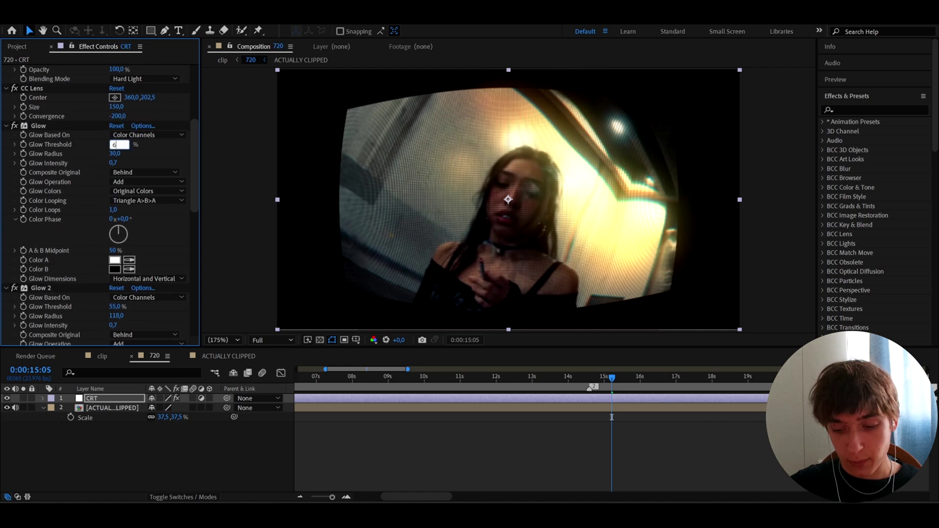
pyautogui.press('Return')
# Preview the adjusted look from around 14:15, then select the CRT layer.
pyautogui.click(591, 377)
pyautogui.press('space')
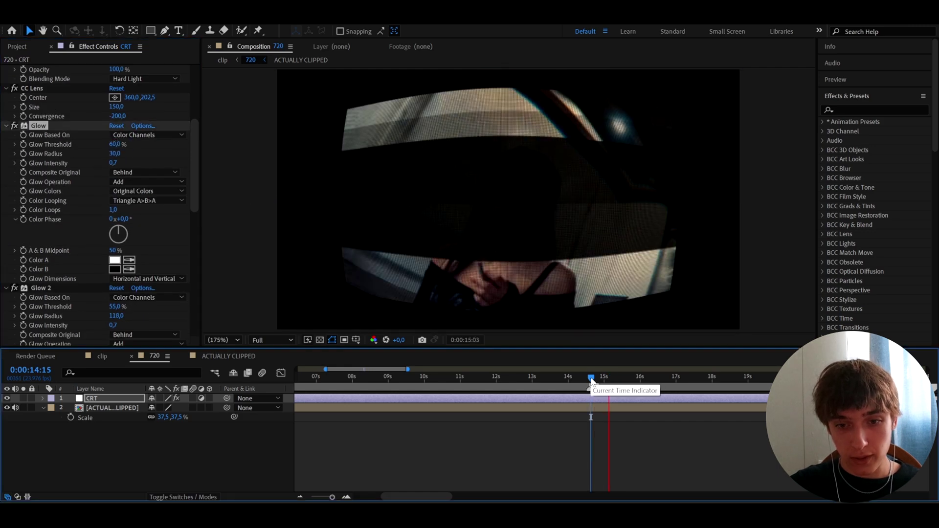
pyautogui.press('-')
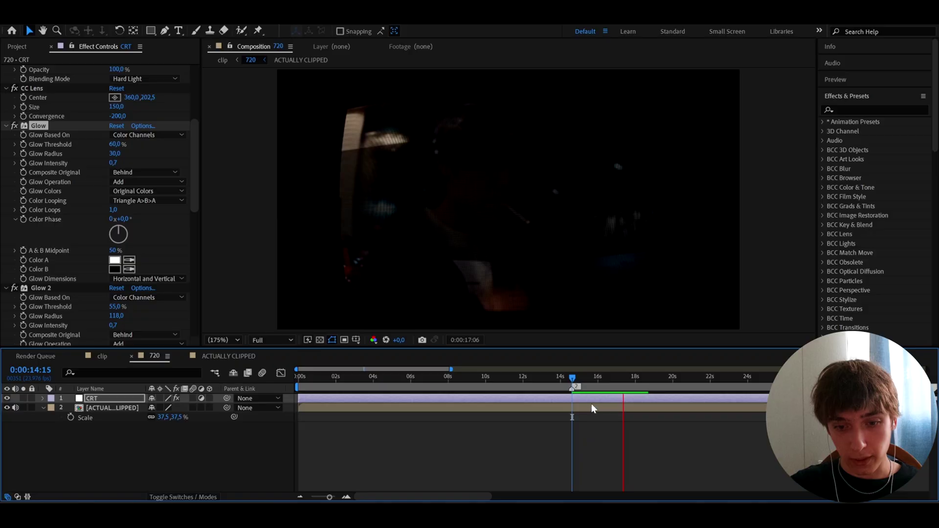
pyautogui.click(569, 376)
pyautogui.press('space')
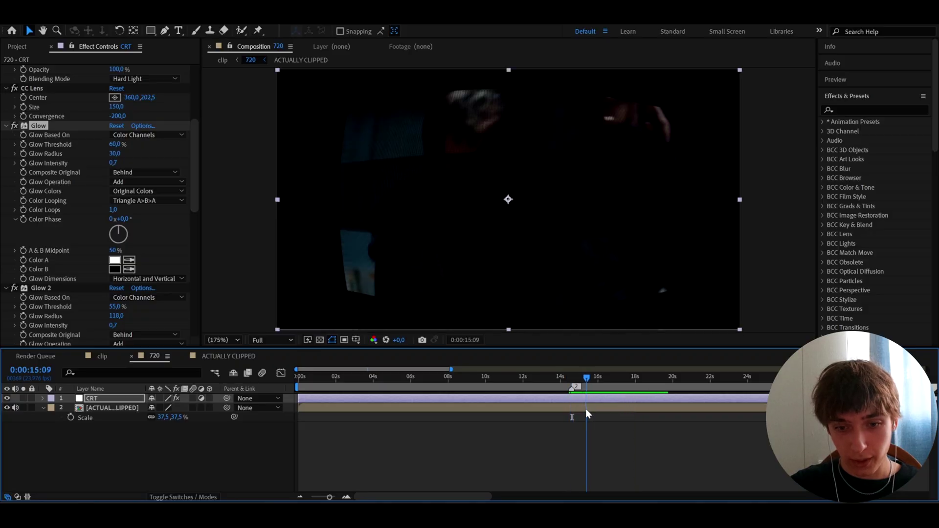
pyautogui.click(571, 400)
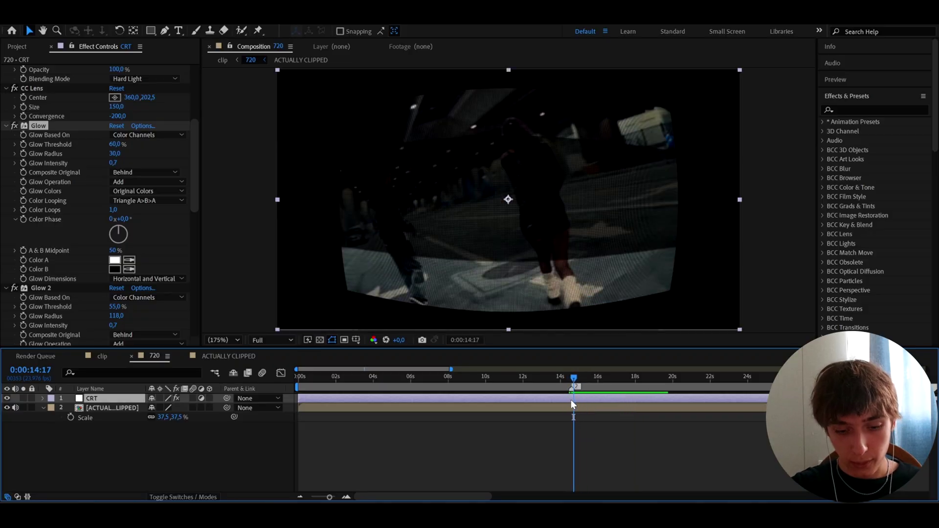
# Add a new adjustment layer with S_Flicker at Amplitude 0,4.
pyautogui.hotkey('ctrl', 'alt', 'y')
pyautogui.hotkey('ctrl', 'space')
pyautogui.write('s_flicke')
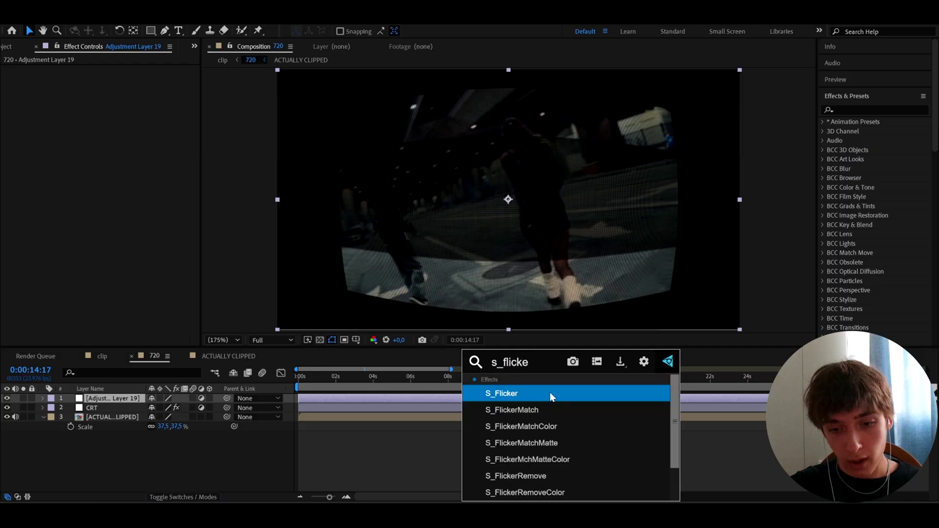
pyautogui.click(550, 393)
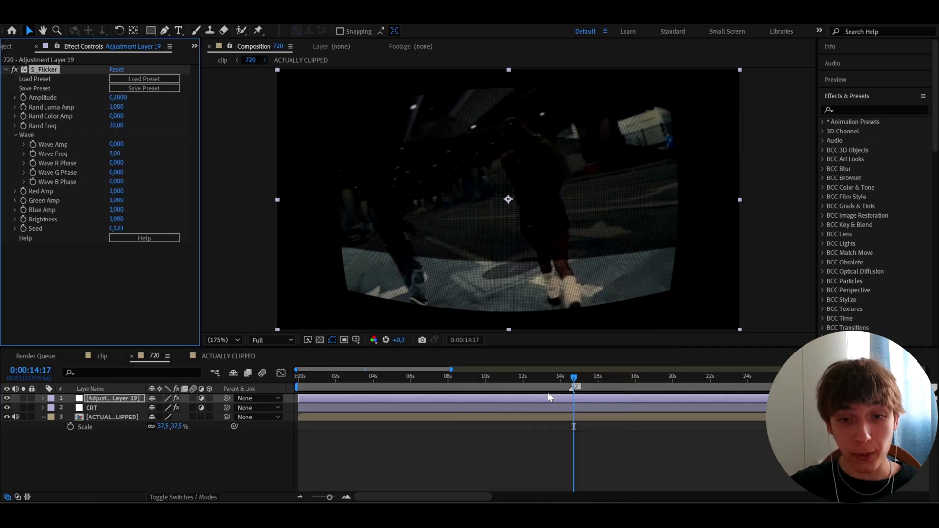
pyautogui.click(118, 98)
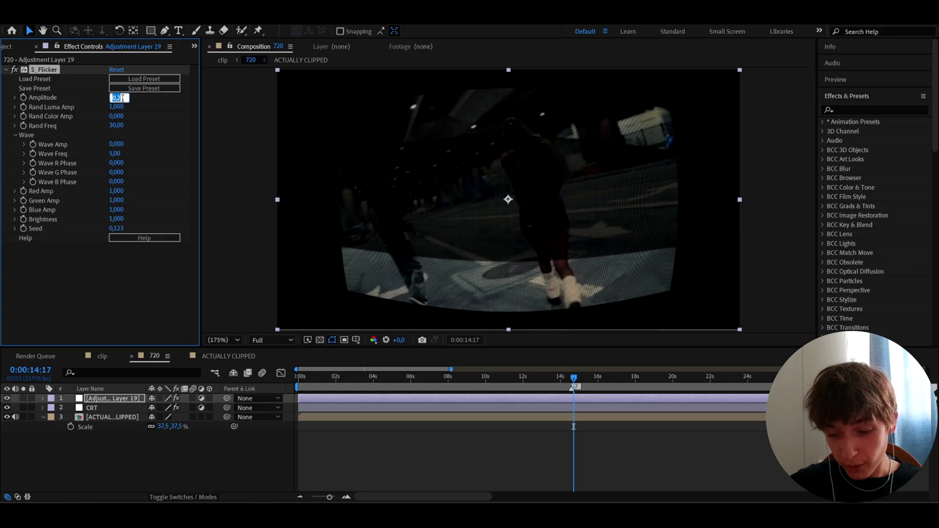
pyautogui.write('0,4')
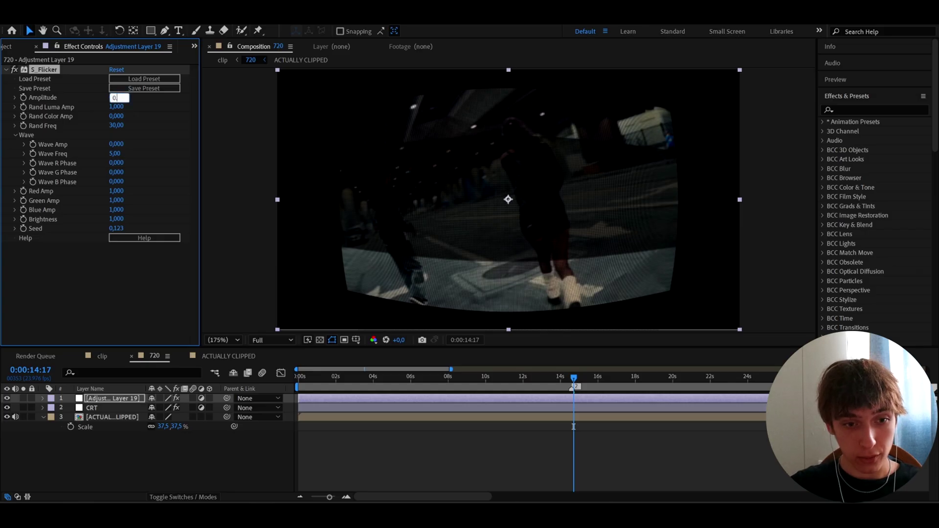
pyautogui.press('Return')
# Preview the extra flicker and return the current time to 14:17.
pyautogui.scroll(3, 442, 443)
pyautogui.press('space')
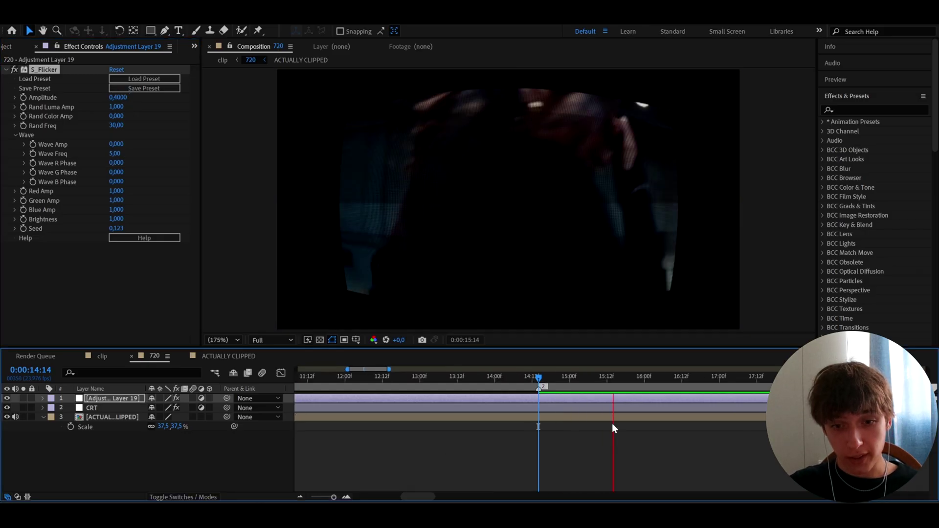
pyautogui.scroll(-3, 612, 423)
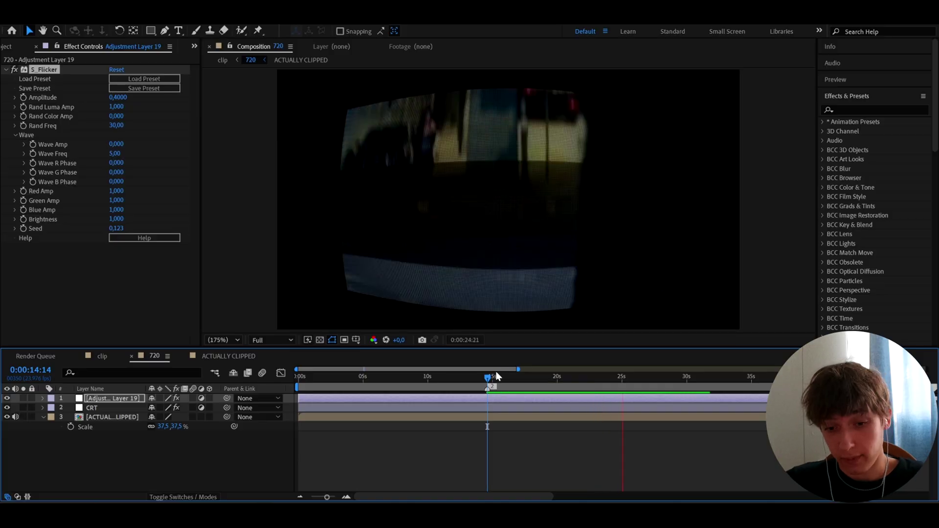
pyautogui.press('space')
pyautogui.click(516, 383)
pyautogui.moveTo(517, 386); pyautogui.dragTo(488, 404)
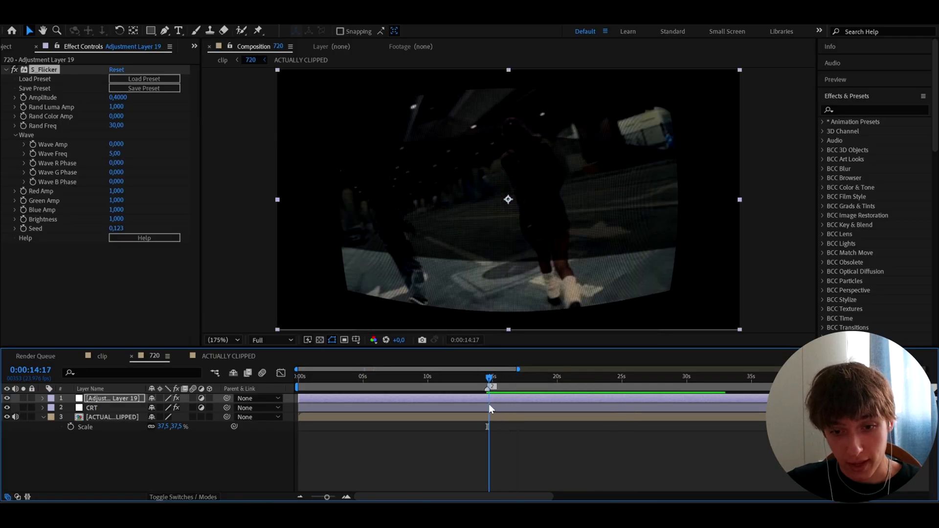
# In the clip comp, scale the 720 layer to 372% and add Adjustment Layer 20 above.
pyautogui.click(103, 356)
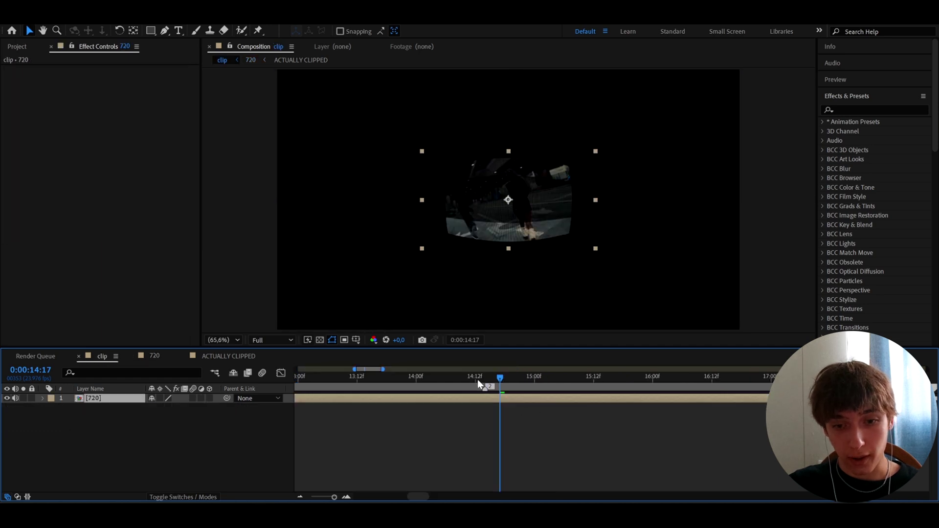
pyautogui.moveTo(479, 378); pyautogui.dragTo(498, 386)
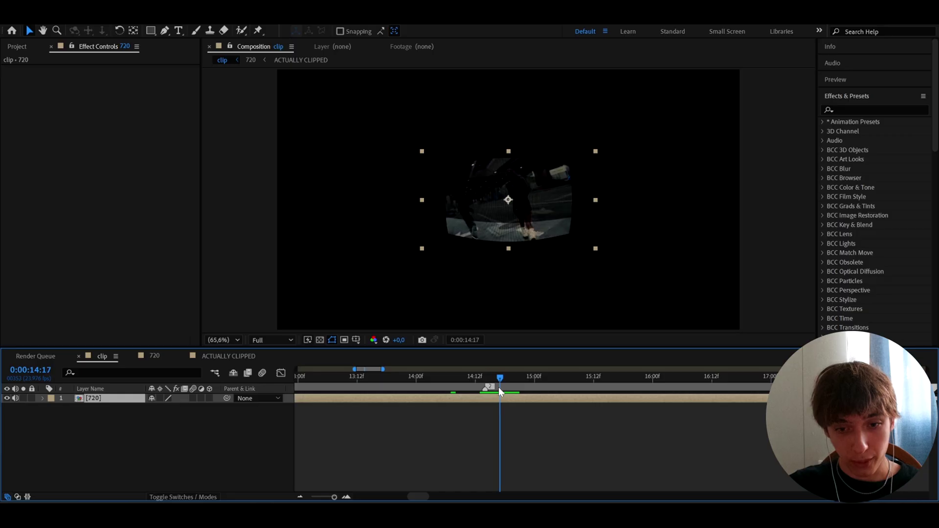
pyautogui.press('s')
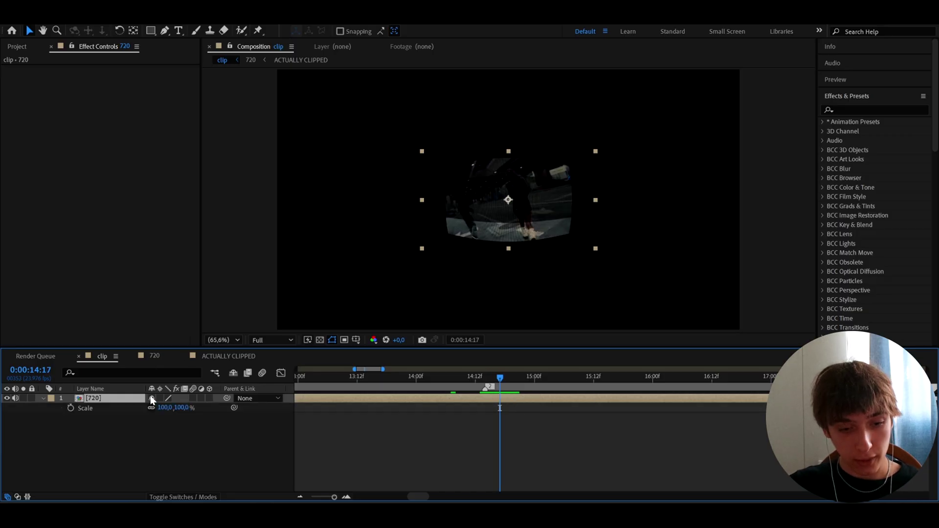
pyautogui.moveTo(167, 408); pyautogui.dragTo(420, 405)
pyautogui.hotkey('ctrl', 'alt', 'y')
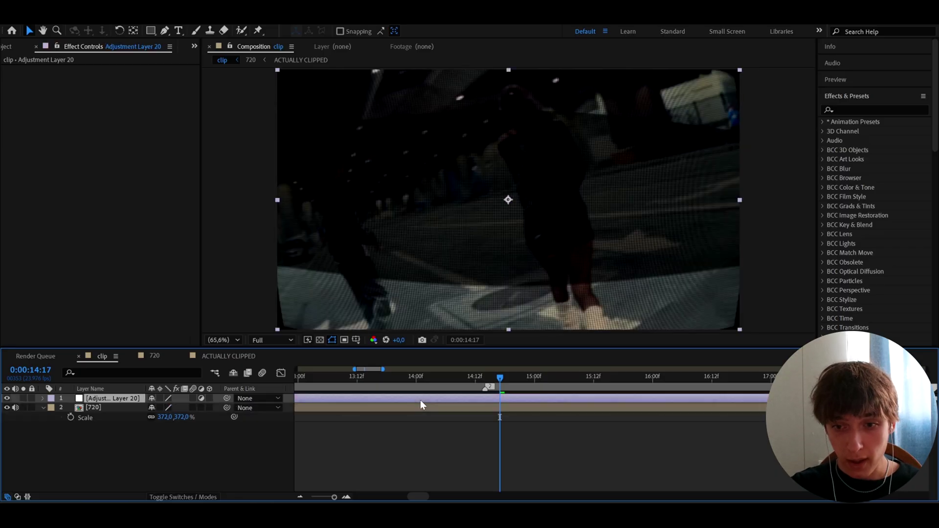
# Apply Motion Tile to Adjustment Layer 20 with Output Width 75, then preview it.
pyautogui.hotkey('ctrl', 'space')
pyautogui.write('motio')
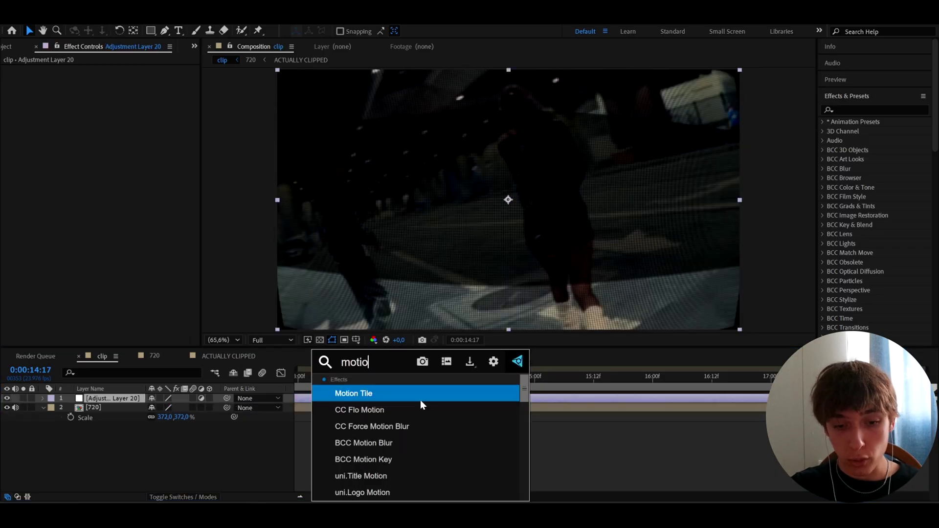
pyautogui.click(401, 393)
pyautogui.click(116, 107)
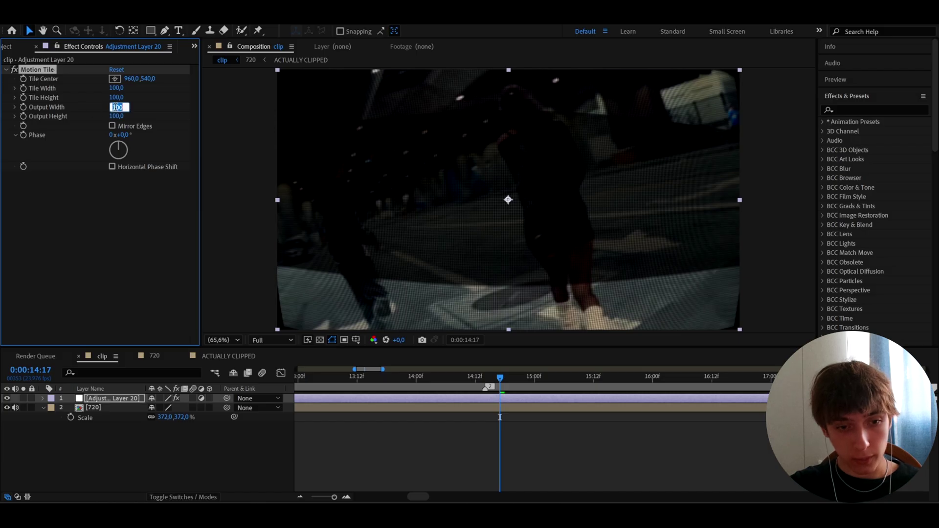
pyautogui.write('75')
pyautogui.press('Return')
pyautogui.press('space')
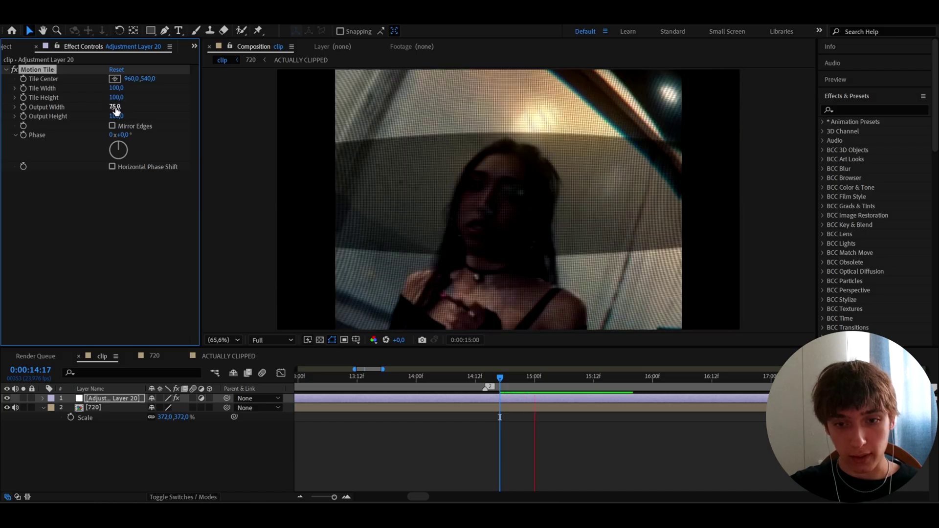
pyautogui.click(502, 377)
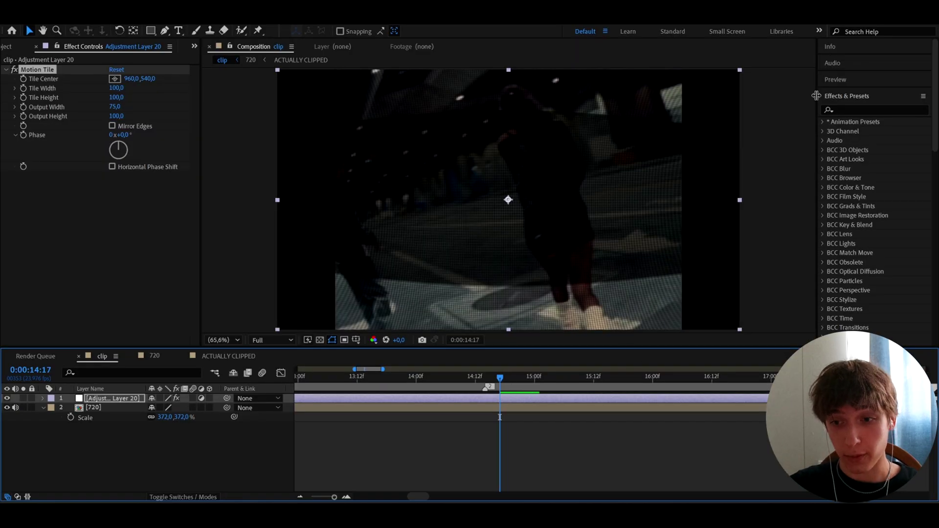
# Search presets for 'glitch', switch to ACTUALLY CLIPPED, and add a new adjustment layer.
pyautogui.click(841, 108)
pyautogui.write('glitch')
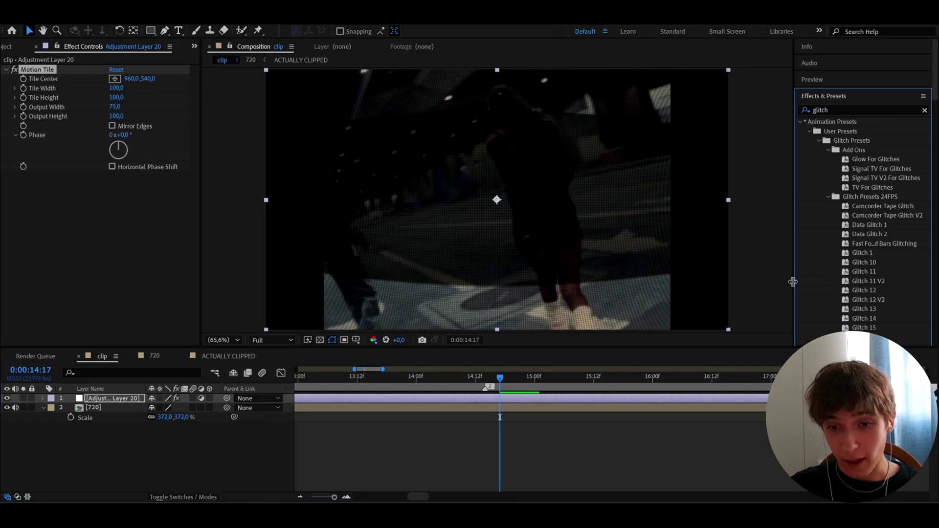
pyautogui.click(220, 354)
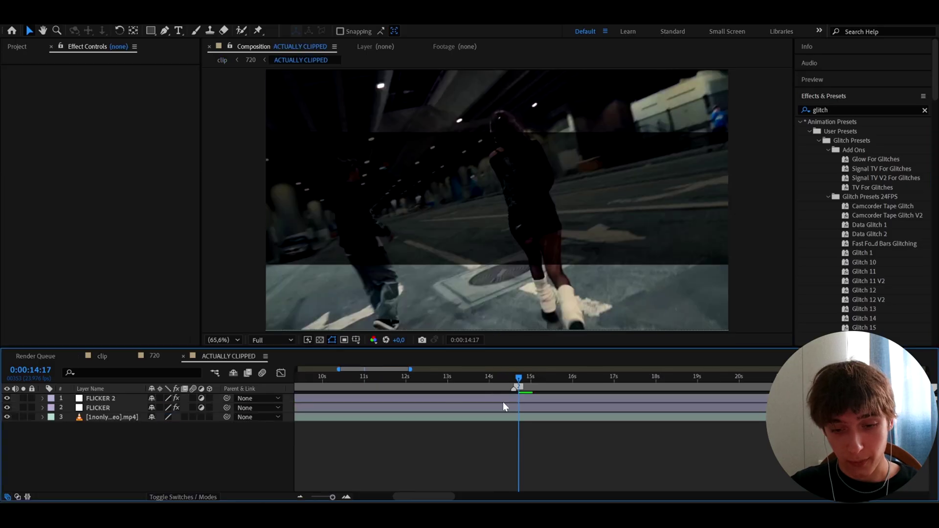
pyautogui.hotkey('ctrl', 'alt', 'y')
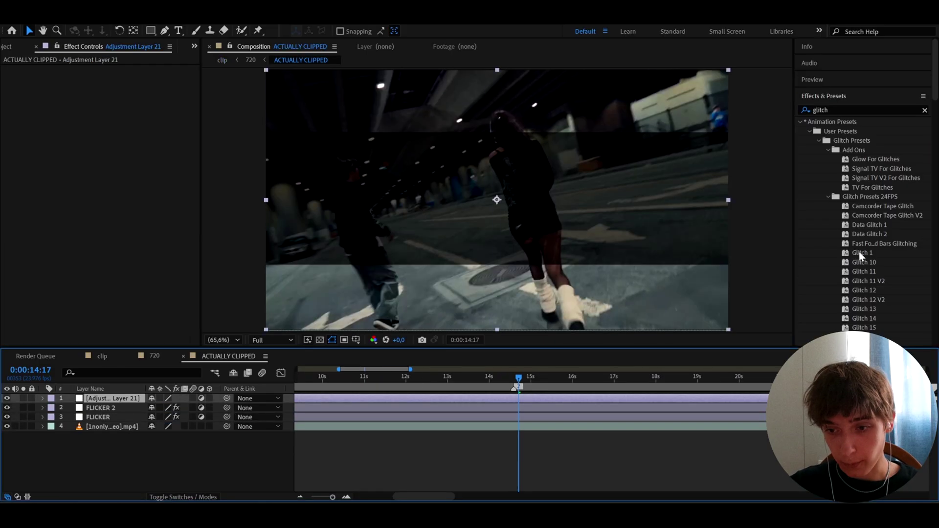
# Apply the Glitch 1 preset and preview the glitch around 14:20.
pyautogui.click(859, 252)
pyautogui.doubleClick(859, 252)
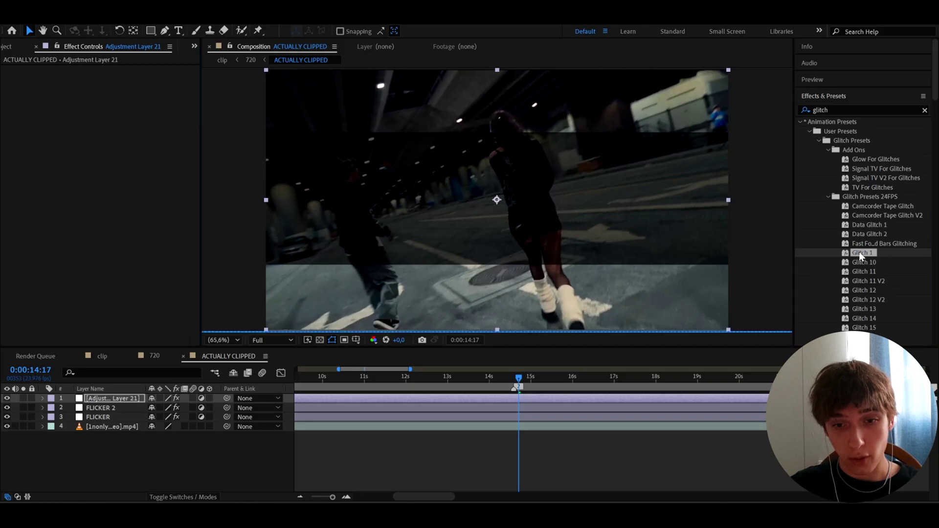
pyautogui.press('=')
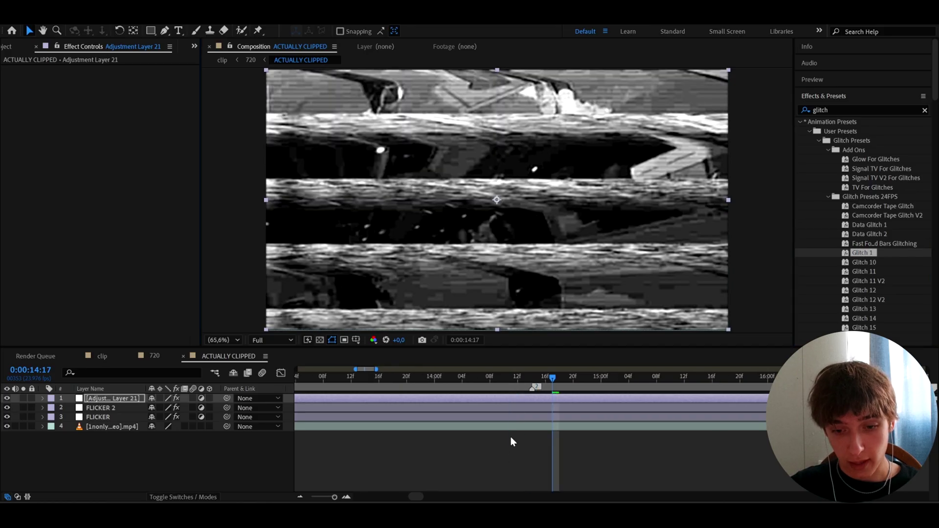
pyautogui.click(512, 428)
pyautogui.press('space')
pyautogui.moveTo(532, 376); pyautogui.dragTo(551, 392)
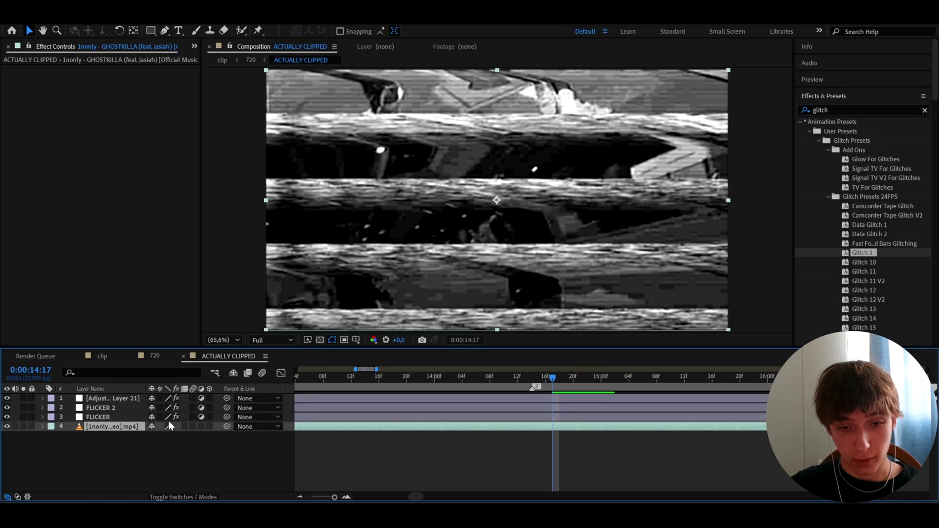